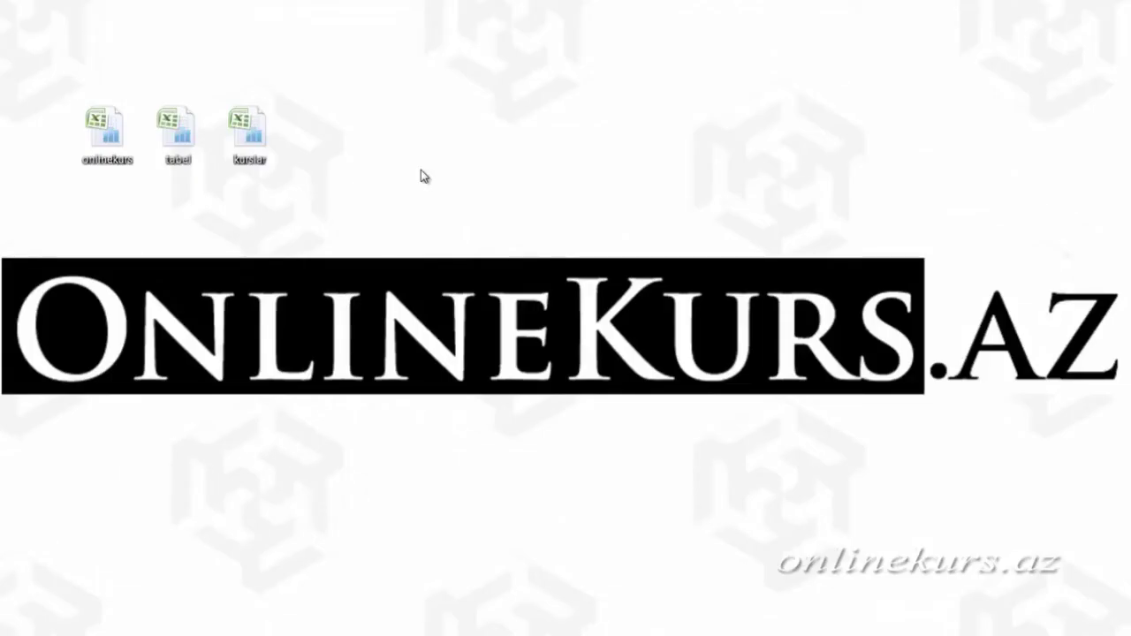
Open the onlinekurs workbook from its desktop icon.
{"action": "double_click", "coordinate": [105, 131]}
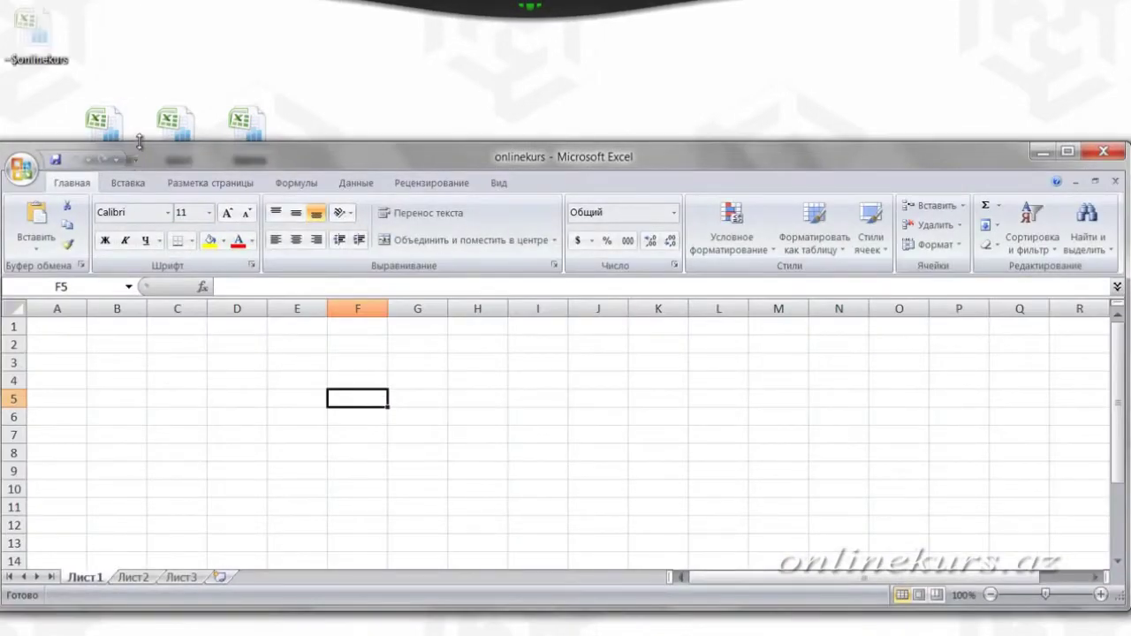
Maximize Excel and open kurslar from the Desktop through the Office button's Открыть dialog.
{"action": "double_click", "coordinate": [138, 152]}
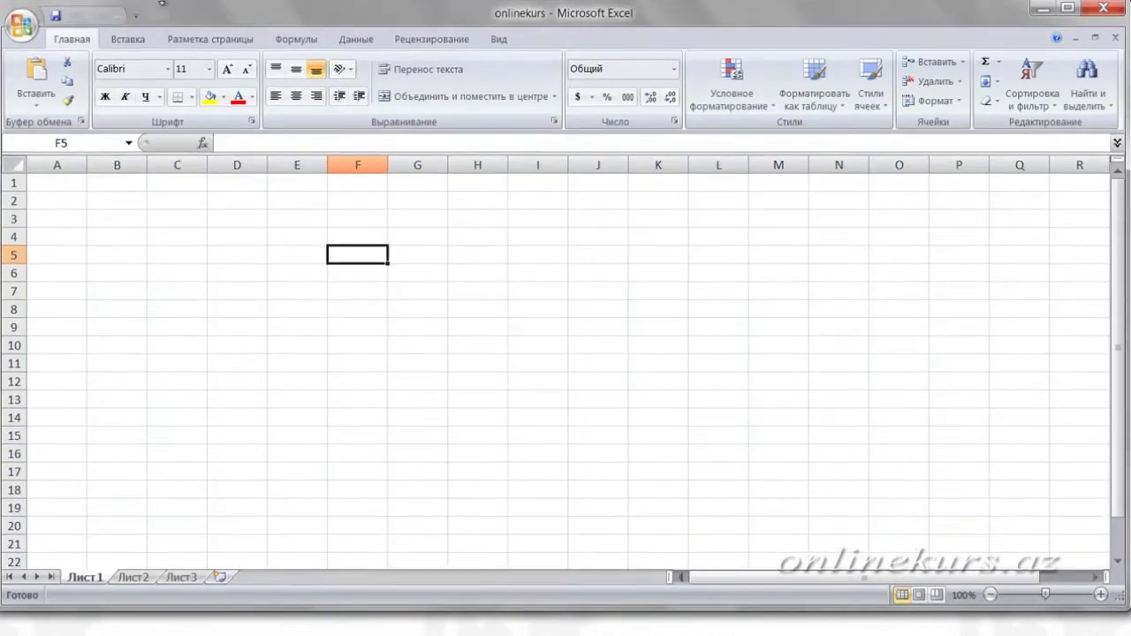
{"action": "left_click", "coordinate": [29, 36]}
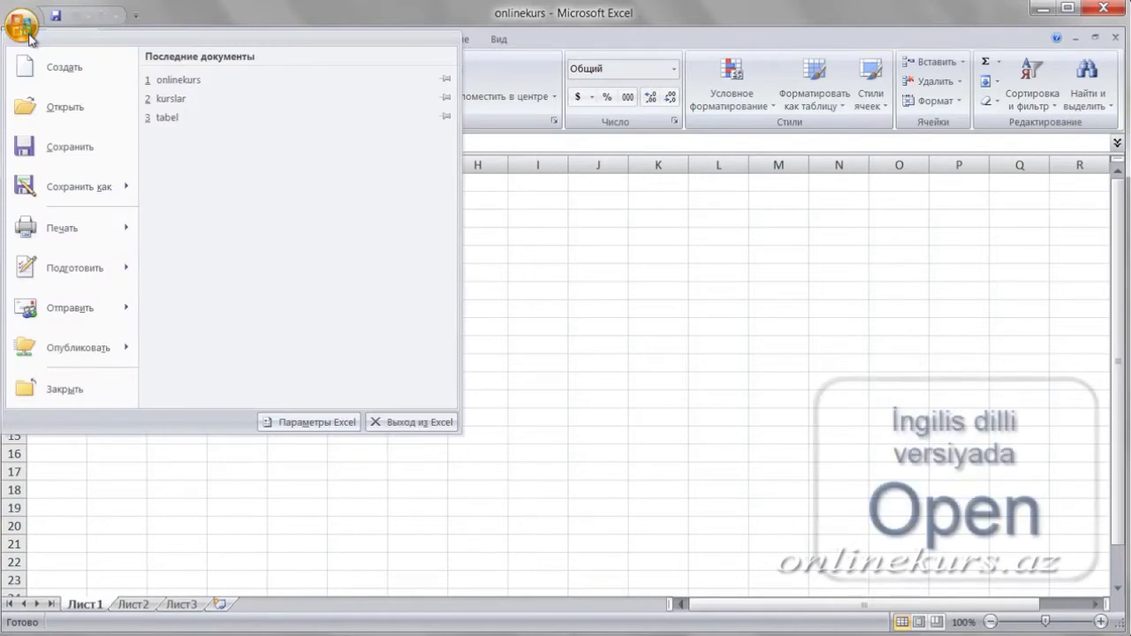
{"action": "left_click", "coordinate": [58, 108]}
{"action": "left_click_drag", "start_coordinate": [159, 4], "coordinate": [334, 54]}
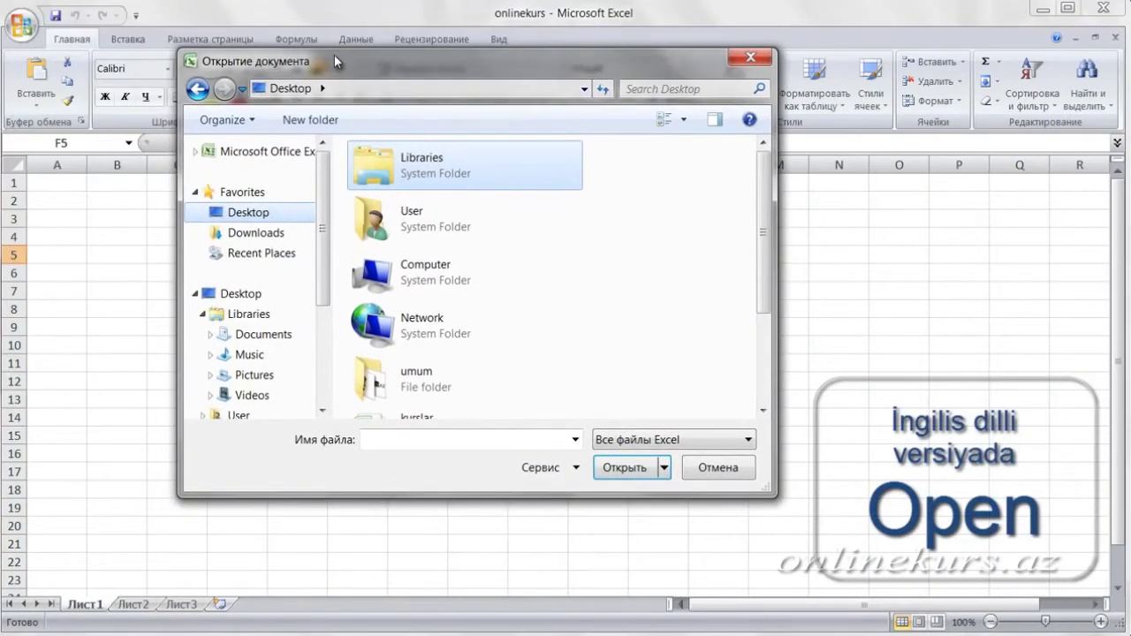
{"action": "left_click_drag", "start_coordinate": [762, 254], "coordinate": [762, 341]}
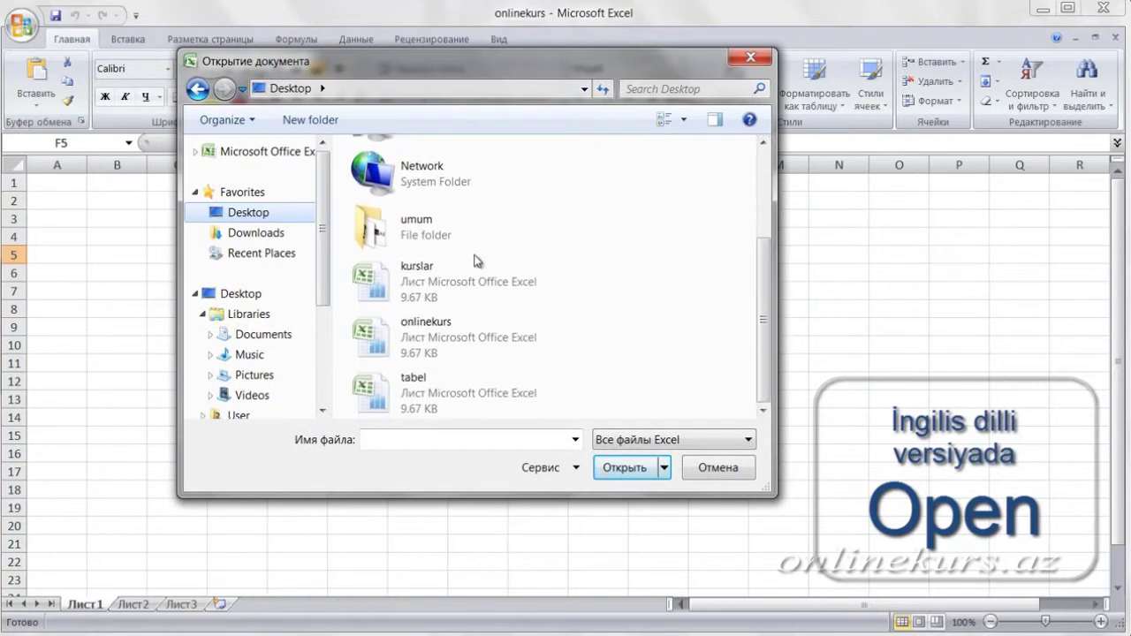
{"action": "left_click", "coordinate": [436, 295]}
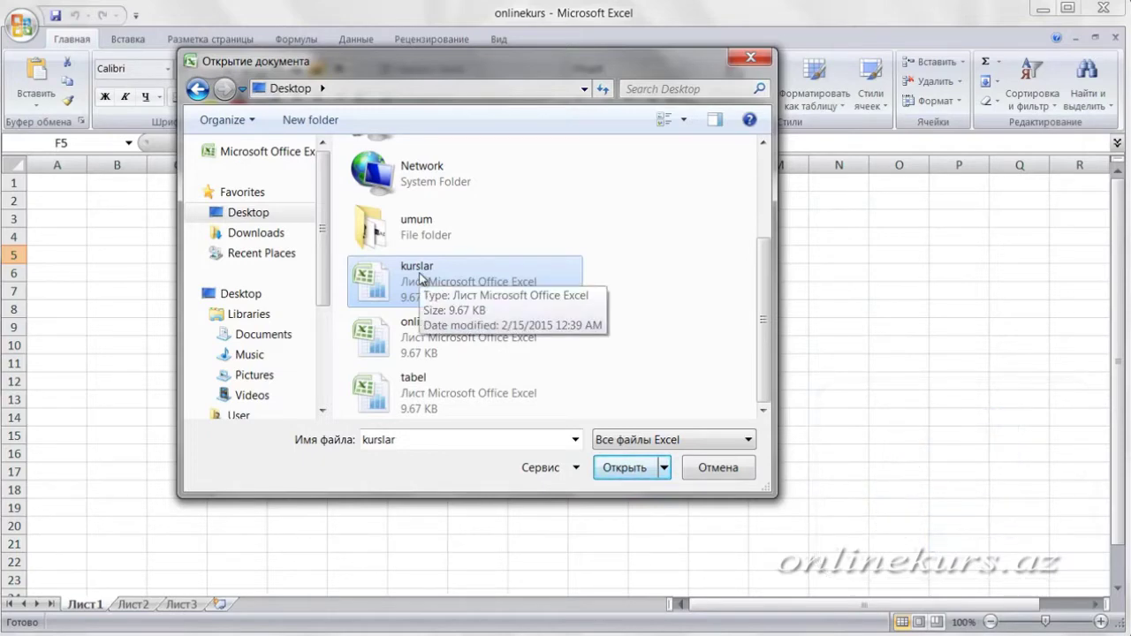
{"action": "double_click", "coordinate": [419, 277]}
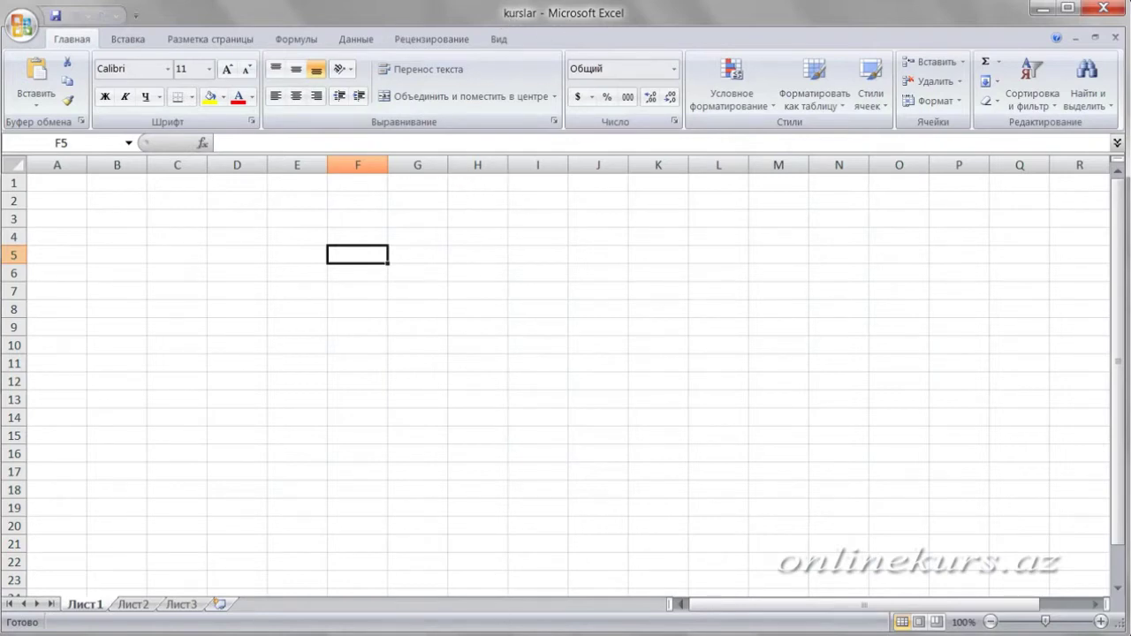
Open kurslar and tabel at once by multi-selecting both in the Открыть dialog.
{"action": "mouse_move", "coordinate": [481, 631]}
{"action": "left_click", "coordinate": [26, 32]}
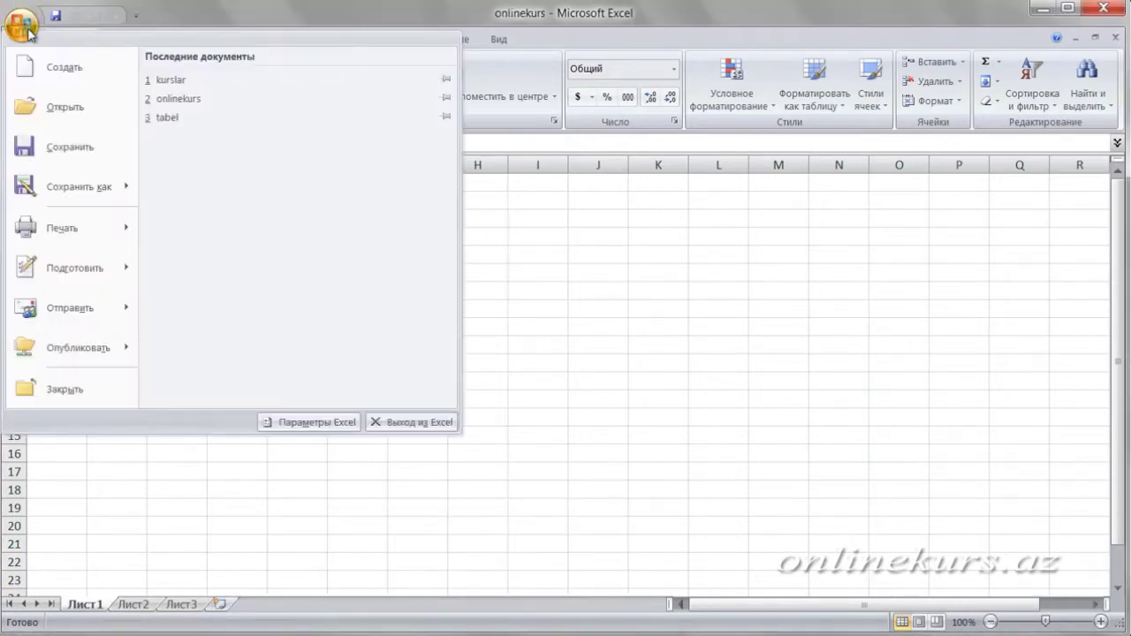
{"action": "left_click", "coordinate": [58, 110]}
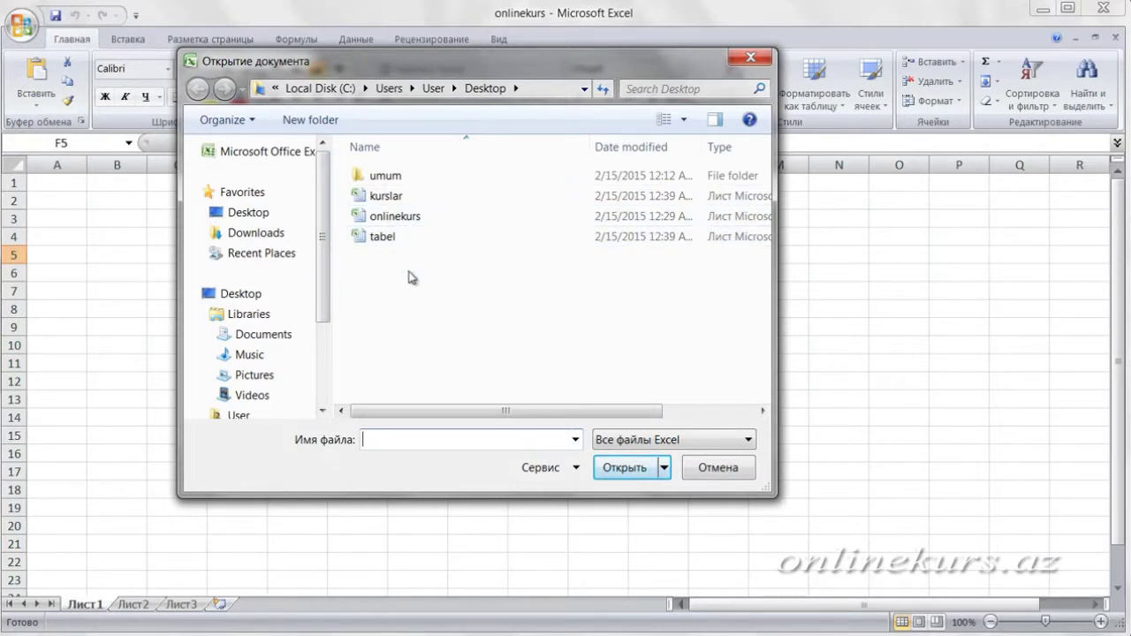
{"action": "left_click", "coordinate": [396, 205]}
{"action": "left_click", "coordinate": [400, 235], "text": "ctrl"}
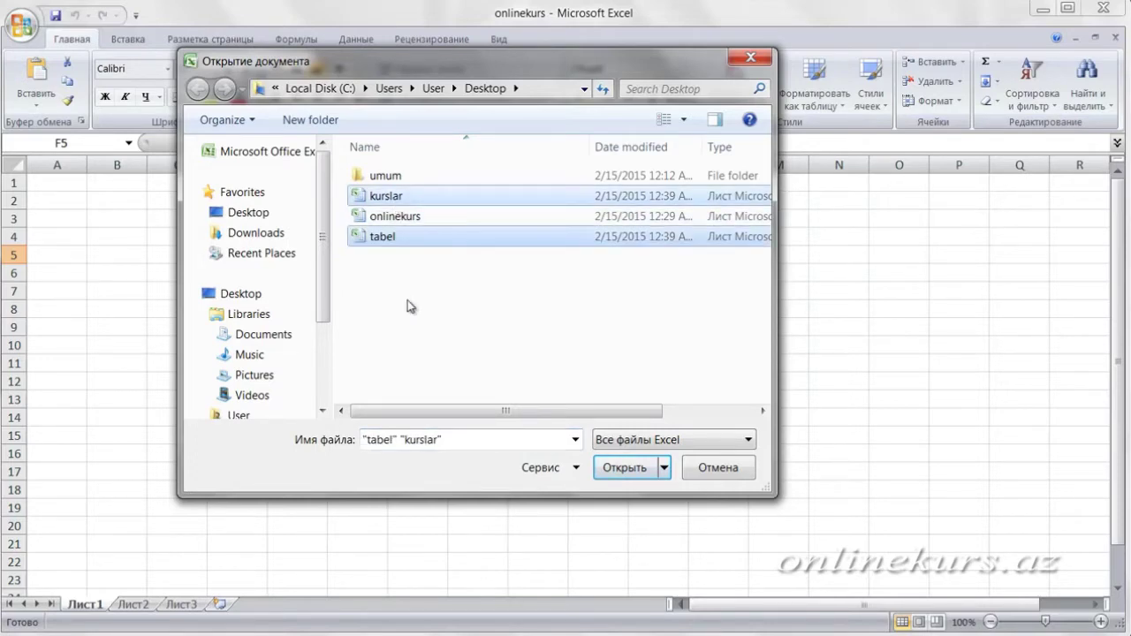
{"action": "left_click", "coordinate": [606, 466]}
Switch between the open workbook windows to bring onlinekurs forward.
{"action": "mouse_move", "coordinate": [405, 612]}
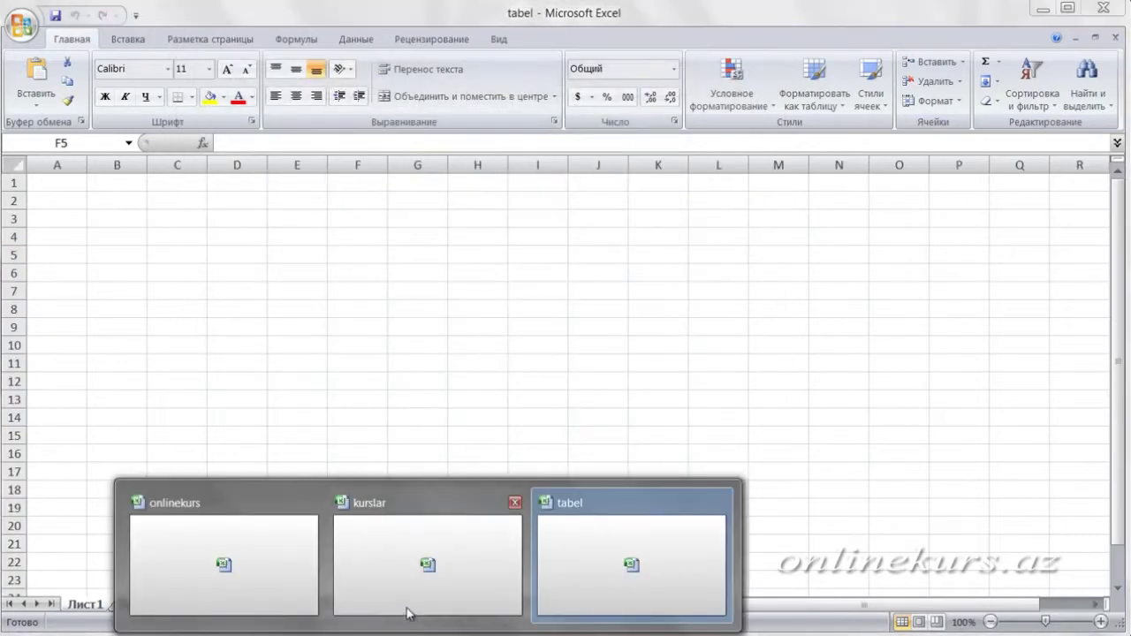
{"action": "left_click", "coordinate": [392, 545]}
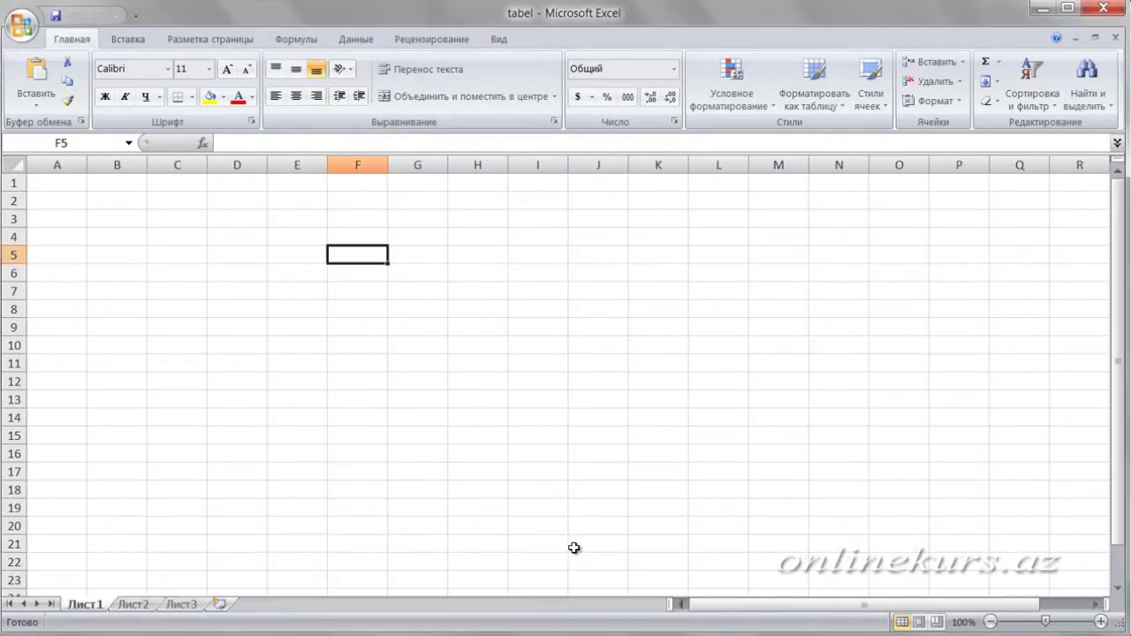
{"action": "key", "text": "ctrl+Tab"}
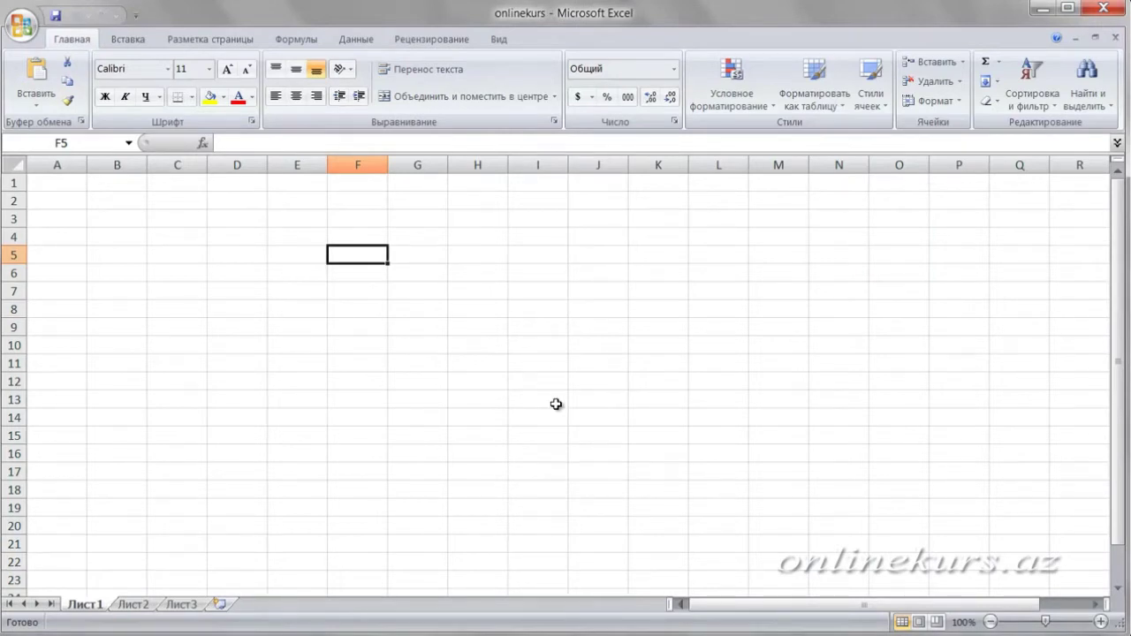
Bring up the Open dialog with Ctrl+O, select kurslar, then cancel without opening it.
{"action": "key", "text": "ctrl+o"}
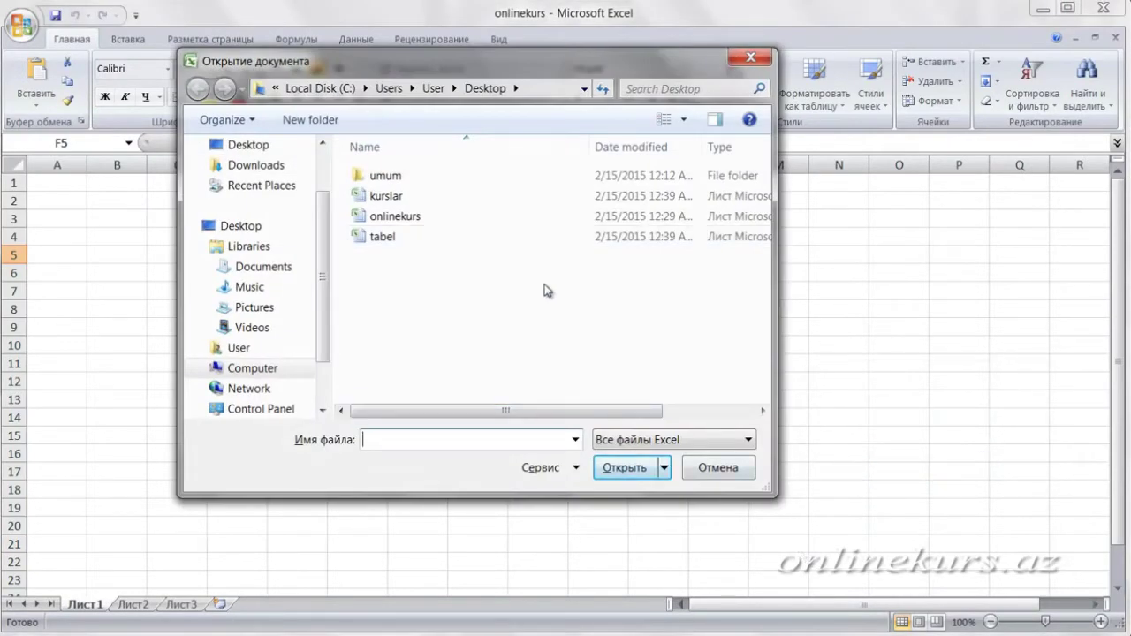
{"action": "left_click", "coordinate": [404, 197]}
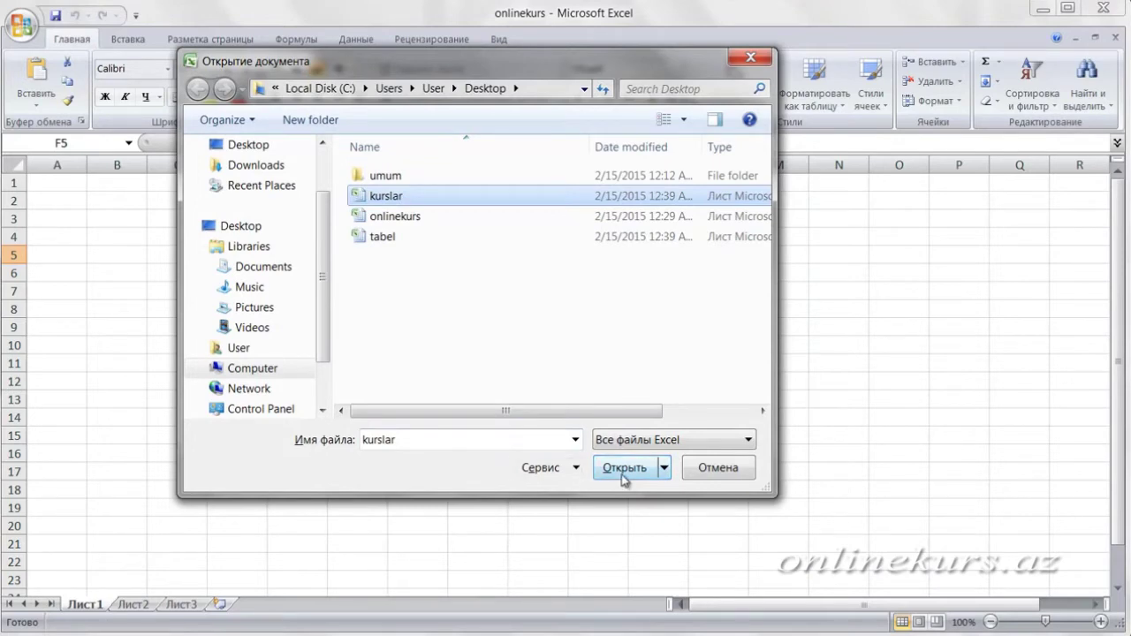
{"action": "left_click", "coordinate": [716, 469]}
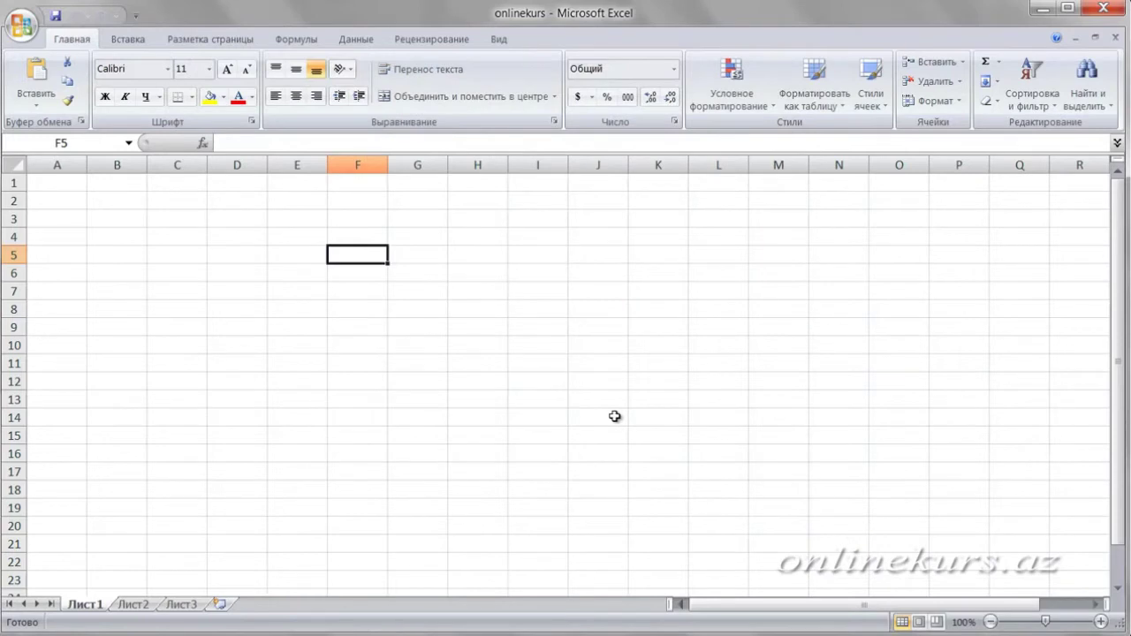
Open the Open dialog from the Office button and set the file-type filter to Все файлы.
{"action": "left_click", "coordinate": [19, 27]}
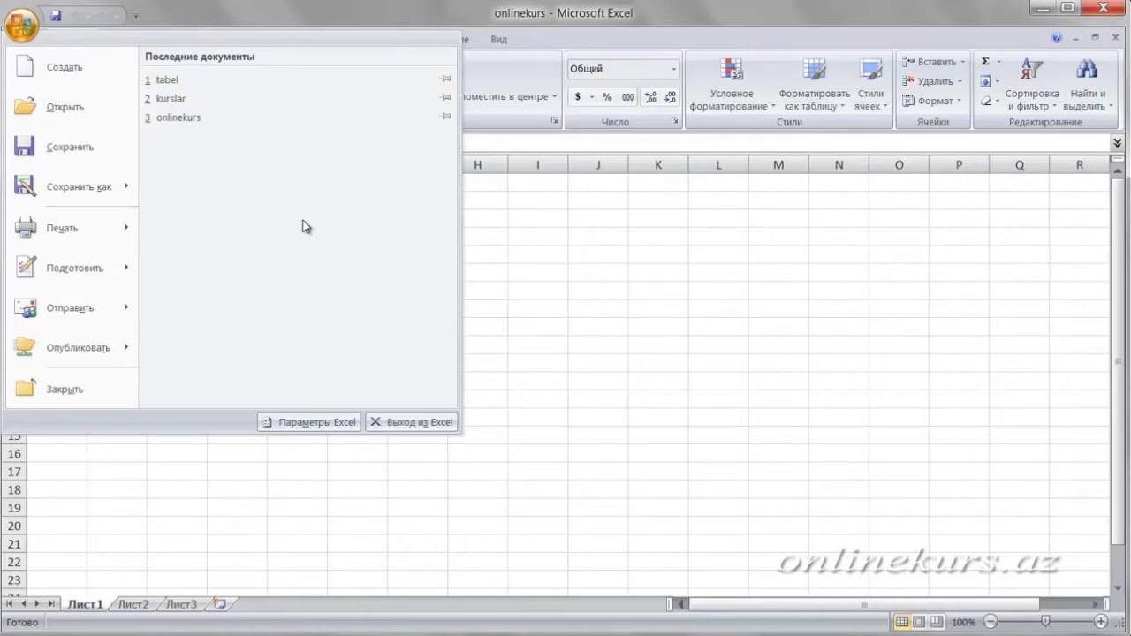
{"action": "left_click", "coordinate": [71, 109]}
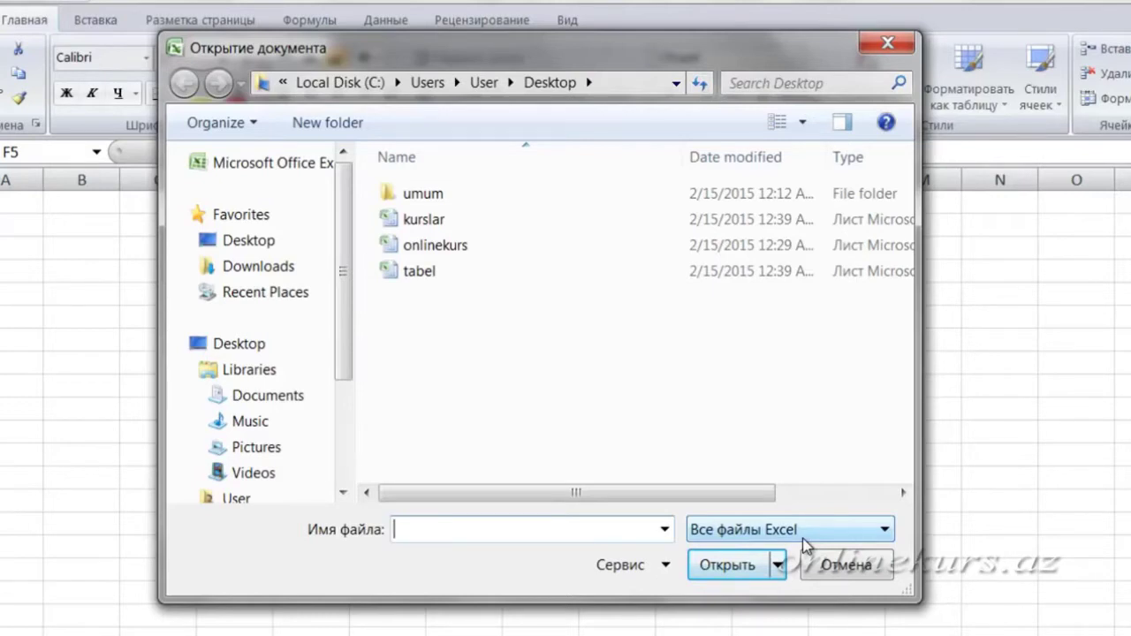
{"action": "left_click", "coordinate": [883, 531]}
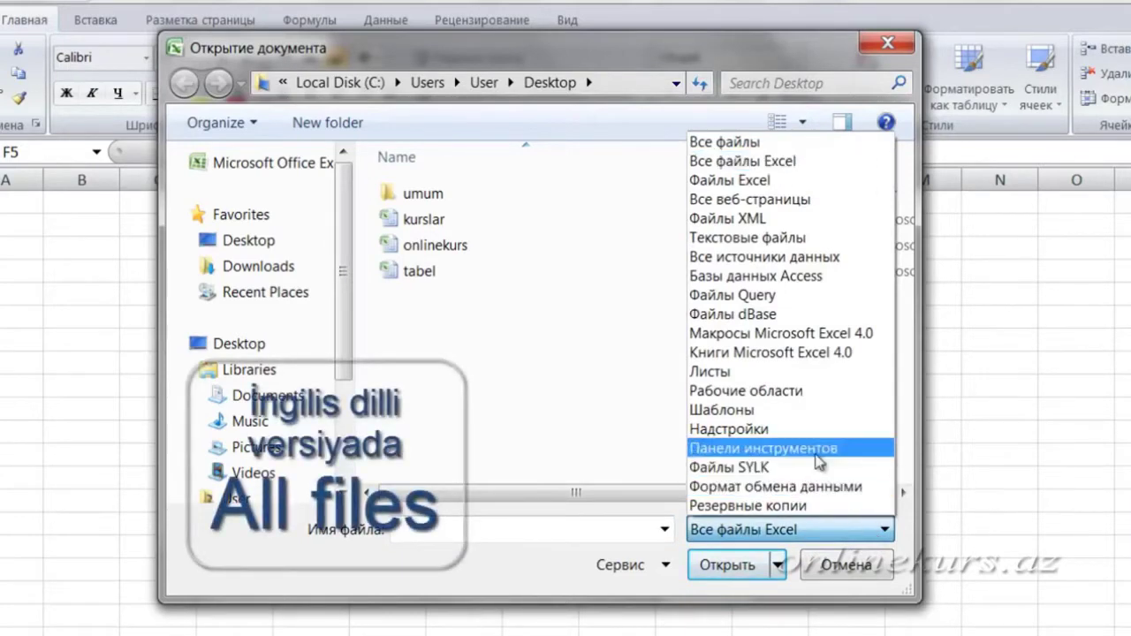
{"action": "left_click", "coordinate": [776, 141]}
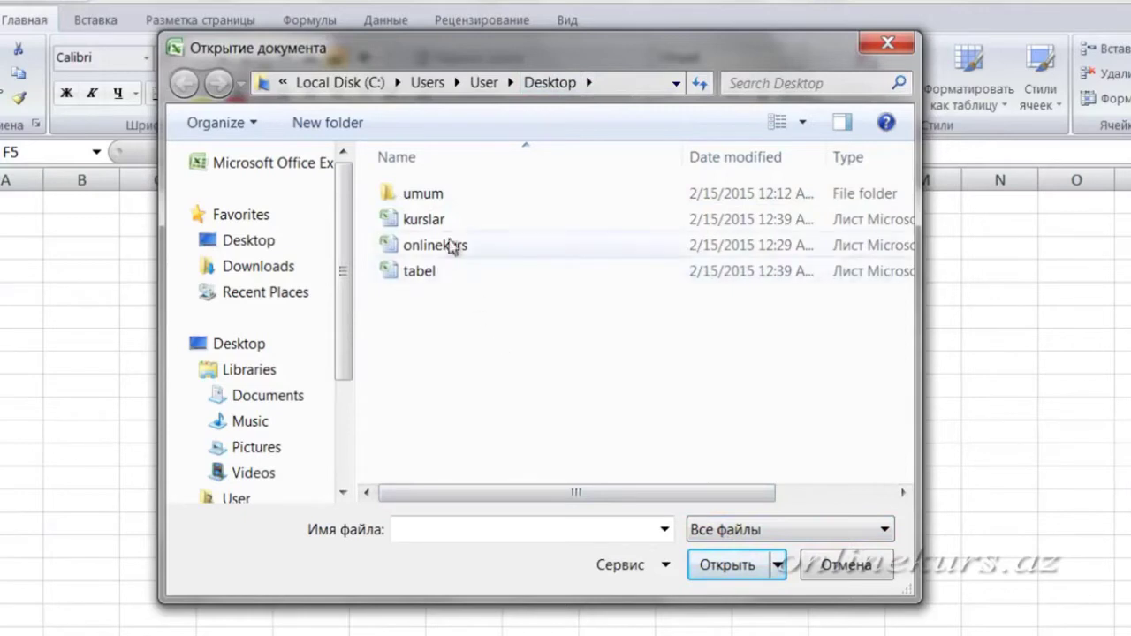
Create a new Word document on the Desktop, keeping its default name.
{"action": "right_click", "coordinate": [505, 363]}
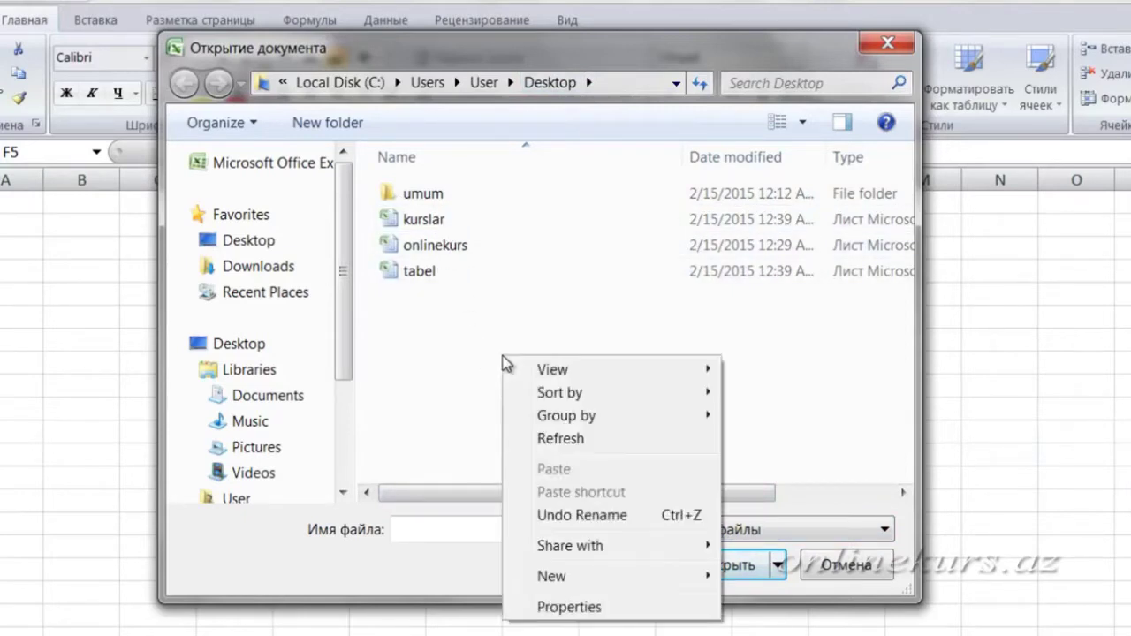
{"action": "mouse_move", "coordinate": [560, 570]}
{"action": "left_click", "coordinate": [892, 378]}
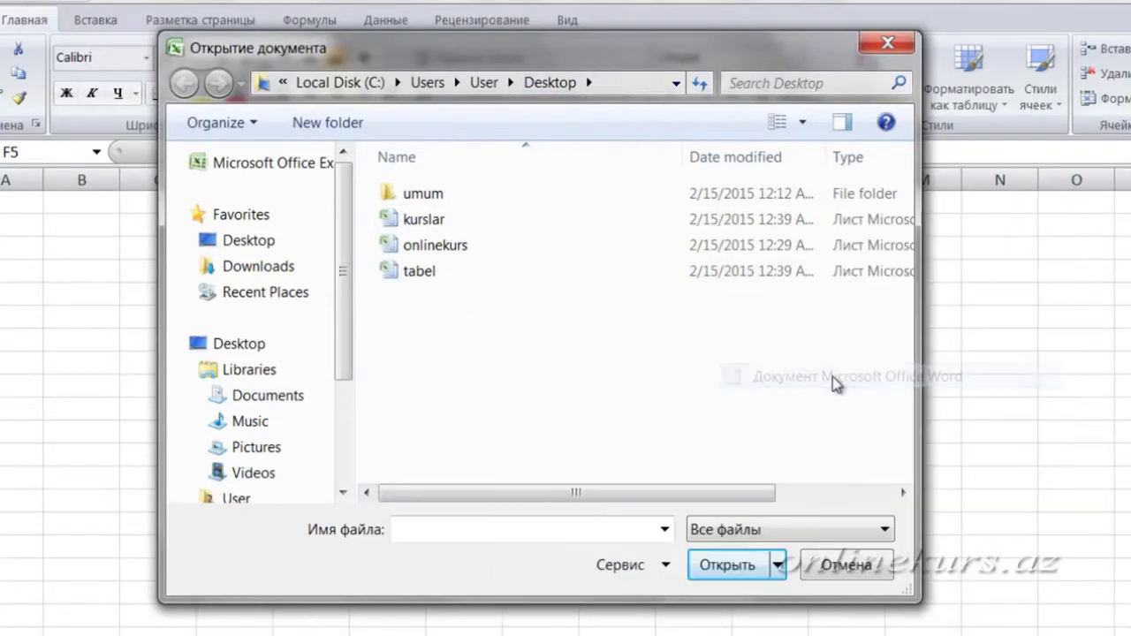
{"action": "key", "text": "Return"}
Create a new Access 2007 database with its default name, then filter to Все файлы Excel.
{"action": "right_click", "coordinate": [647, 375]}
{"action": "mouse_move", "coordinate": [685, 602]}
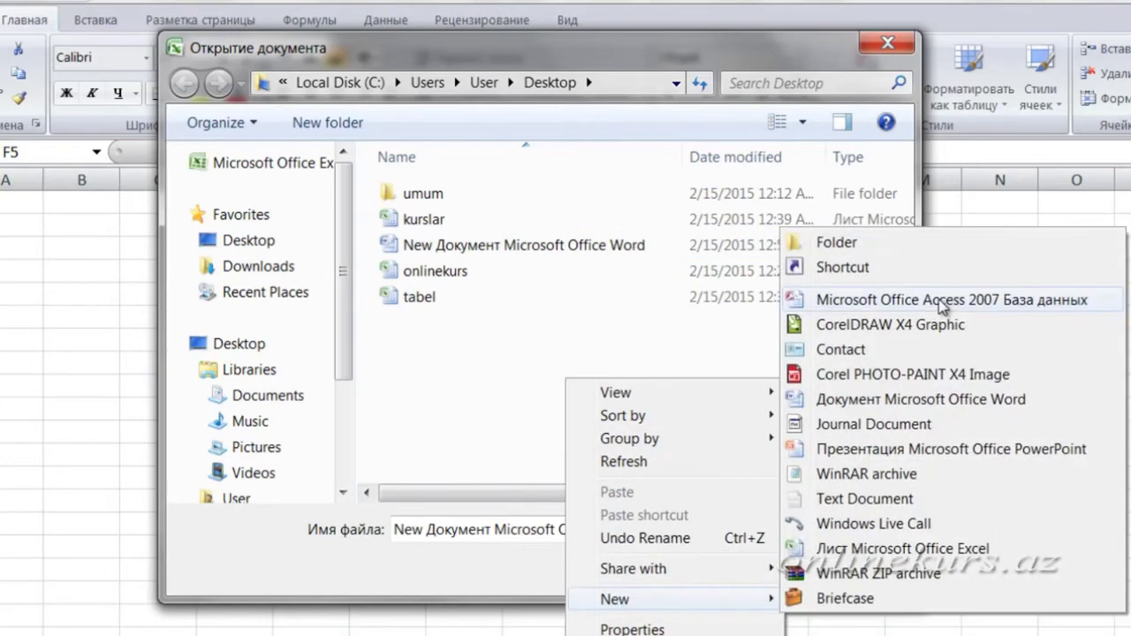
{"action": "left_click", "coordinate": [798, 291]}
{"action": "left_click", "coordinate": [800, 408]}
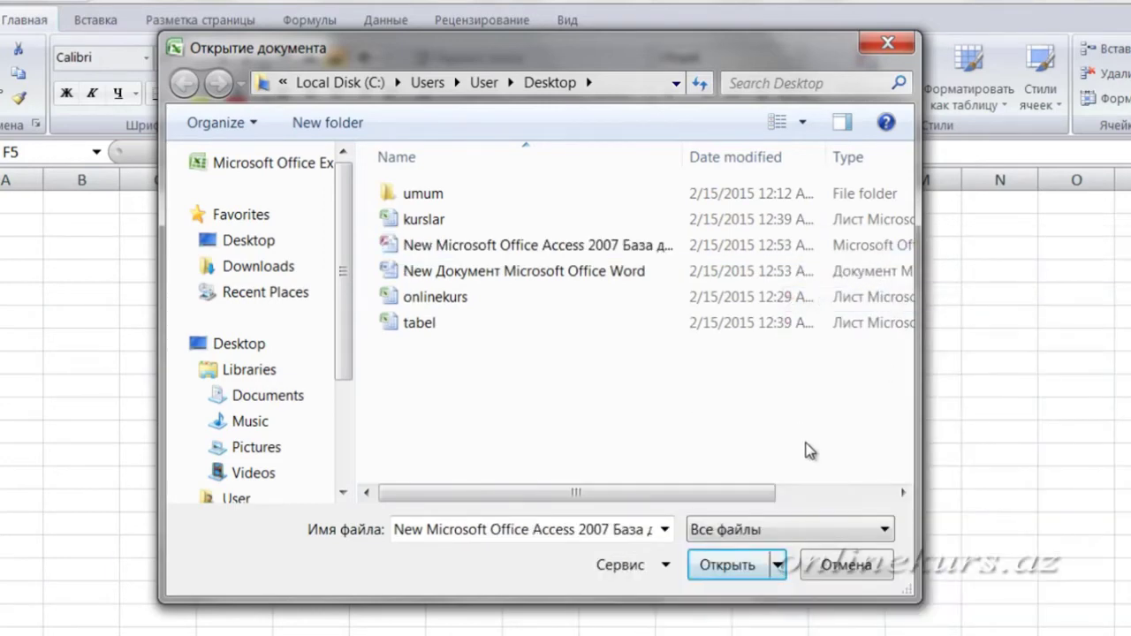
{"action": "left_click", "coordinate": [884, 530]}
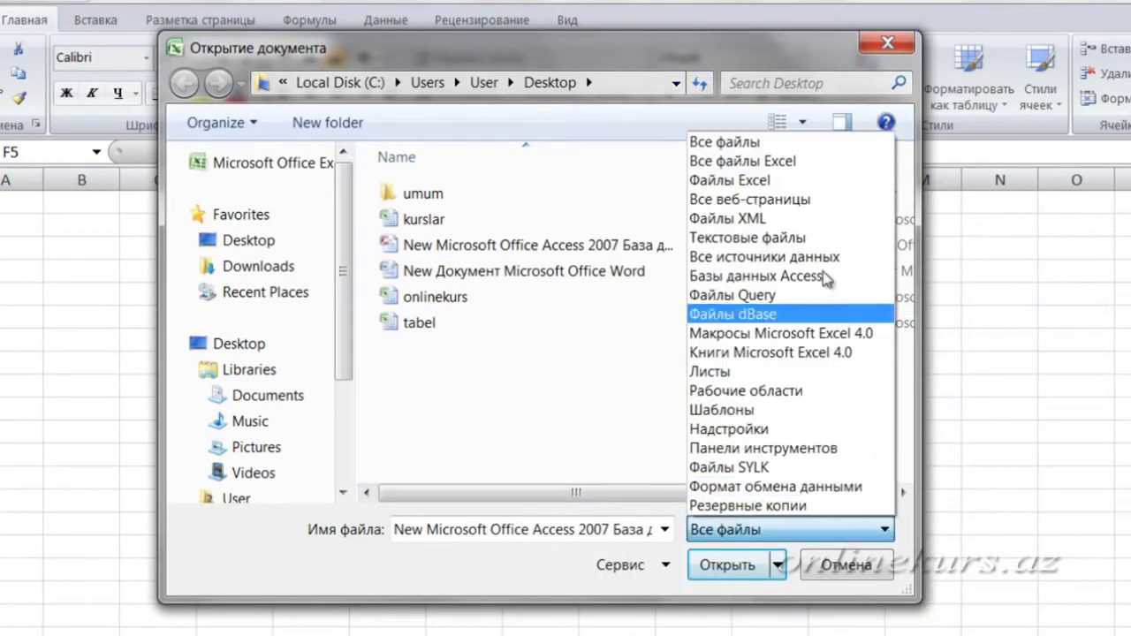
{"action": "left_click", "coordinate": [822, 167]}
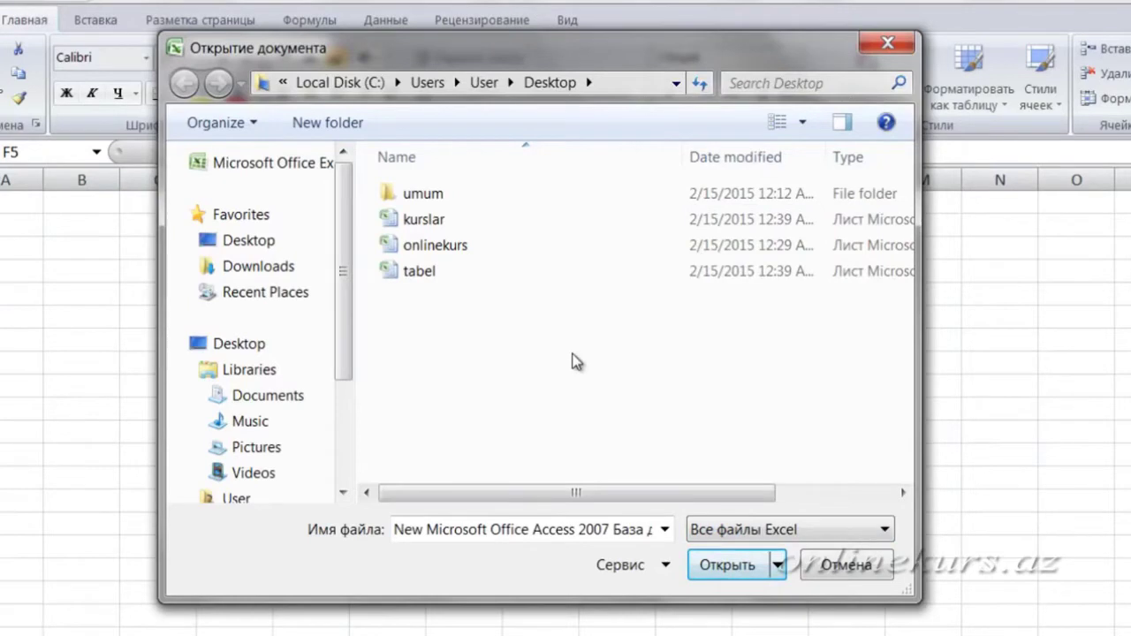
Filter the list by Все файлы, then Базы данных Access, and cancel the dialog.
{"action": "left_click", "coordinate": [883, 529]}
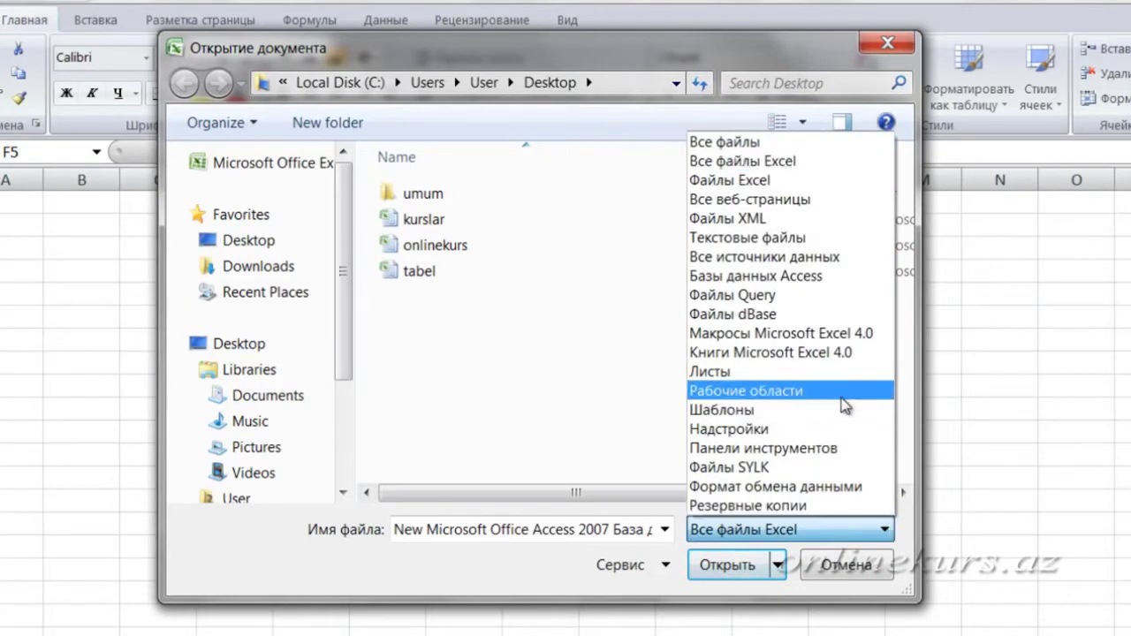
{"action": "left_click", "coordinate": [808, 142]}
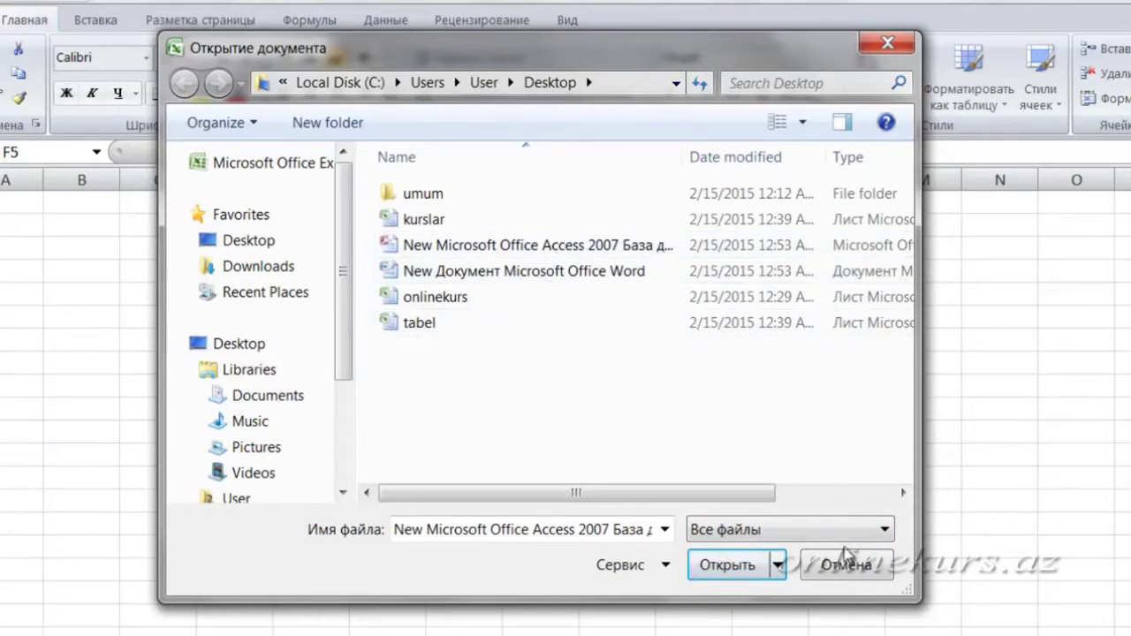
{"action": "left_click", "coordinate": [873, 533]}
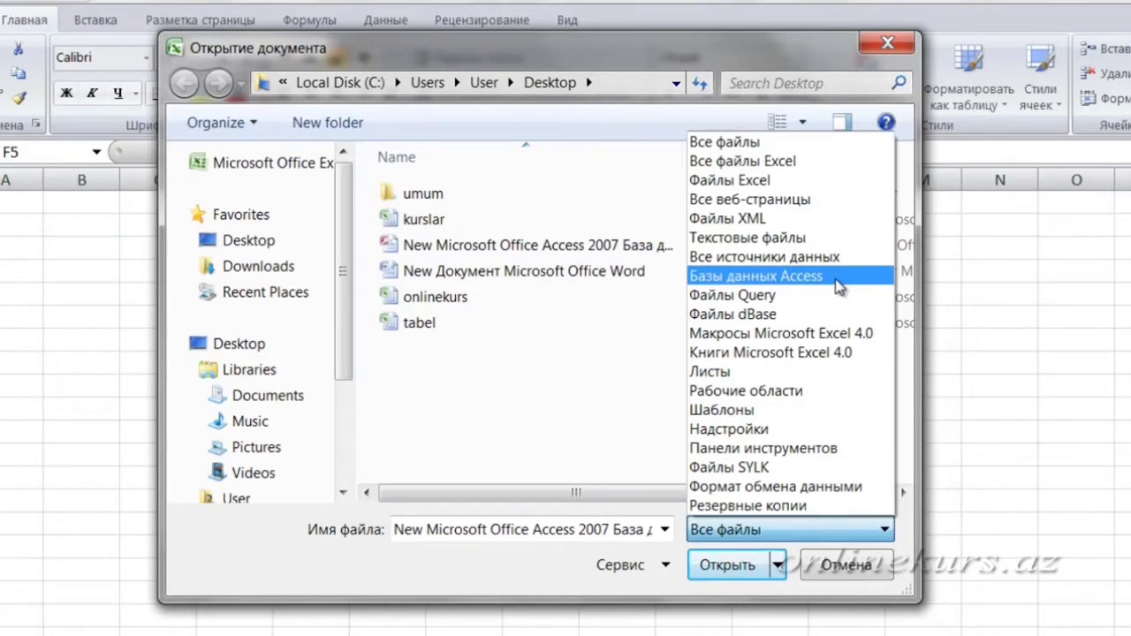
{"action": "left_click", "coordinate": [839, 281]}
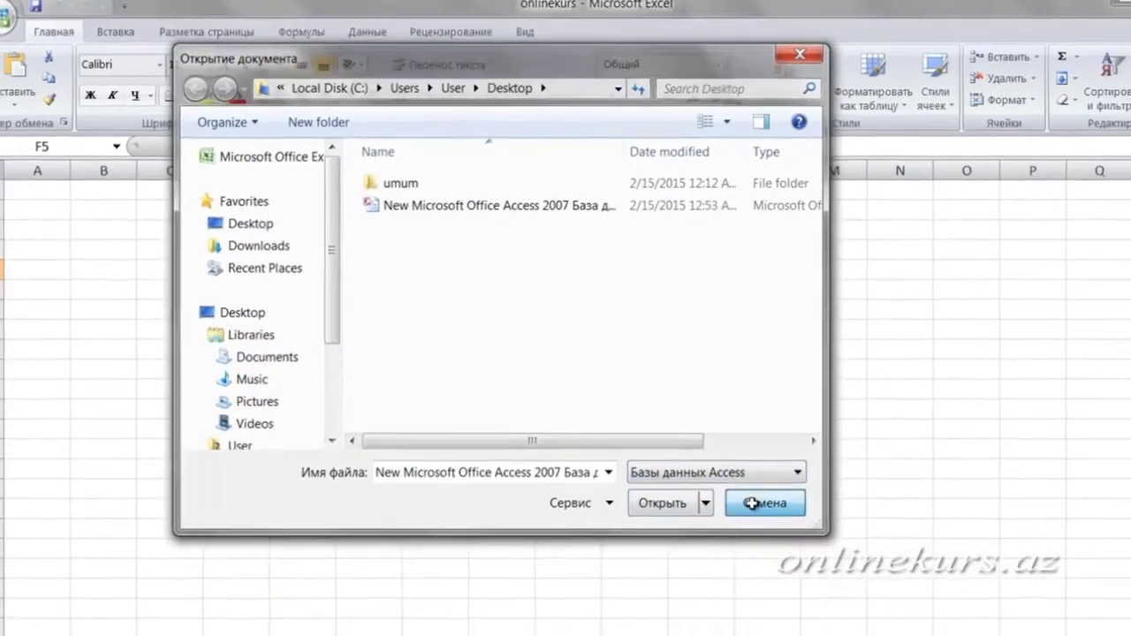
{"action": "left_click", "coordinate": [750, 502]}
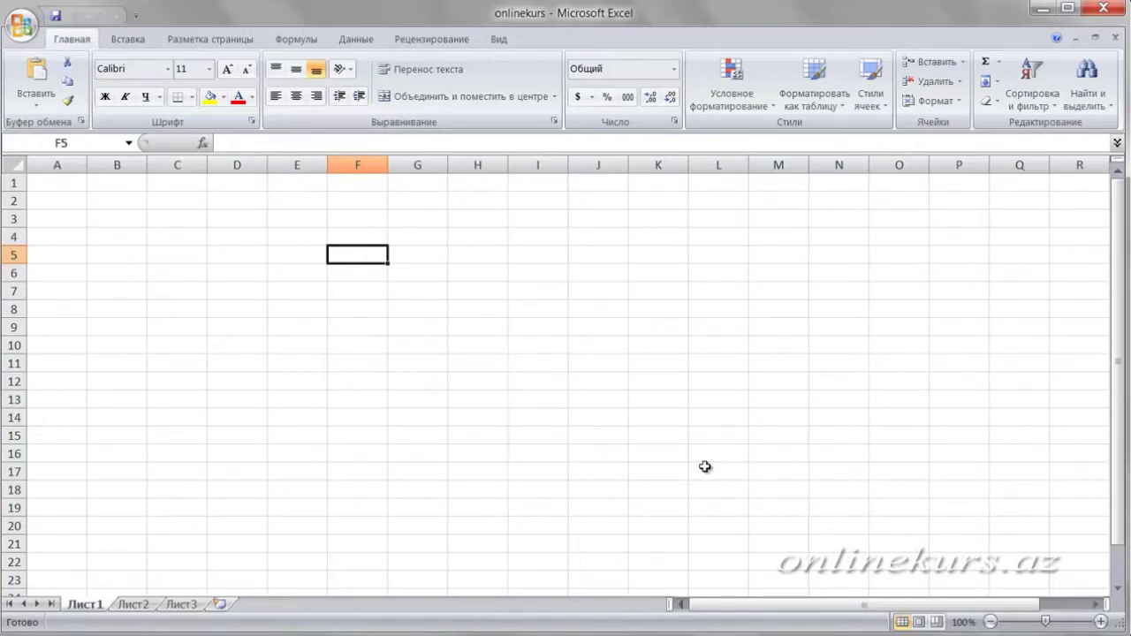
{"action": "left_click_drag", "start_coordinate": [484, 19], "coordinate": [656, 18]}
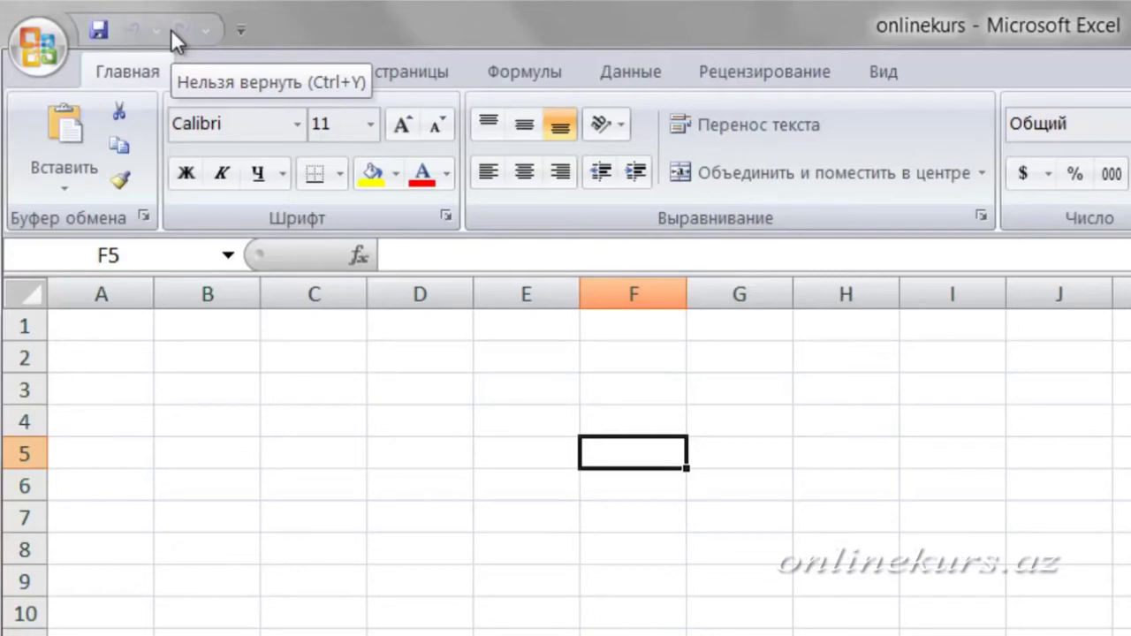
Add Создать (New) and Открыть (Open) to the Quick Access Toolbar.
{"action": "left_click", "coordinate": [241, 32]}
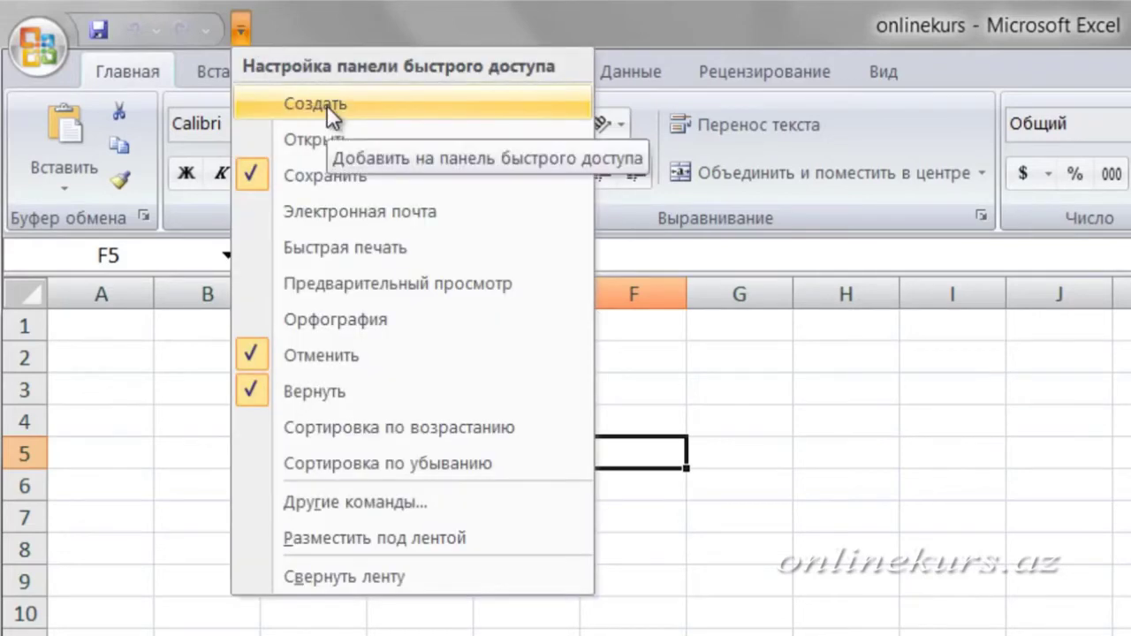
{"action": "left_click", "coordinate": [327, 105]}
{"action": "left_click", "coordinate": [274, 31]}
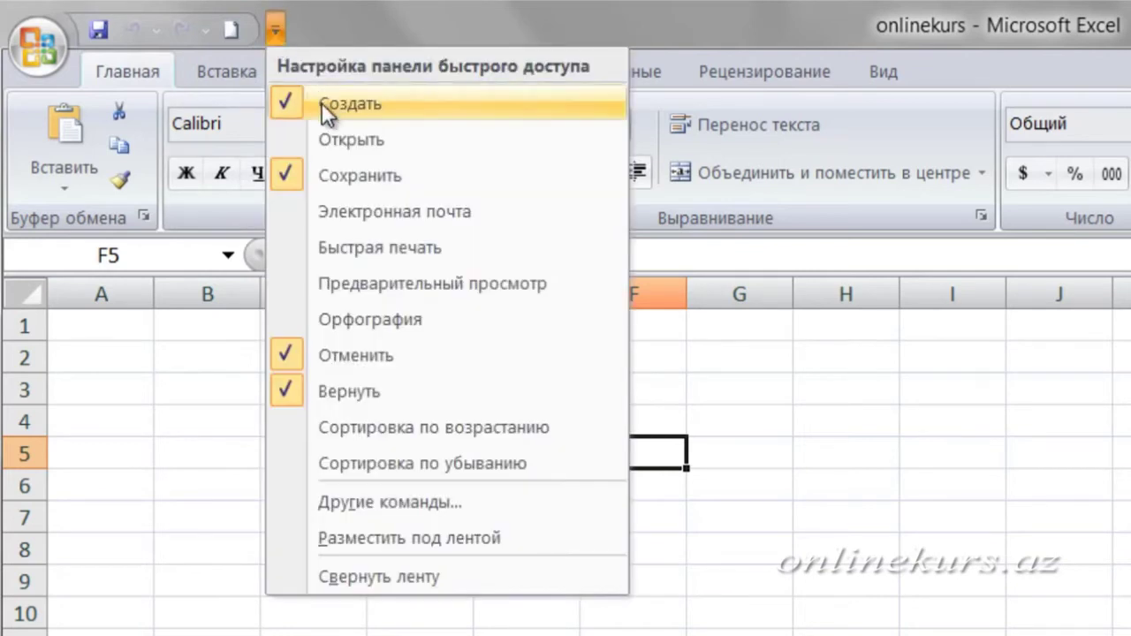
{"action": "left_click", "coordinate": [333, 139]}
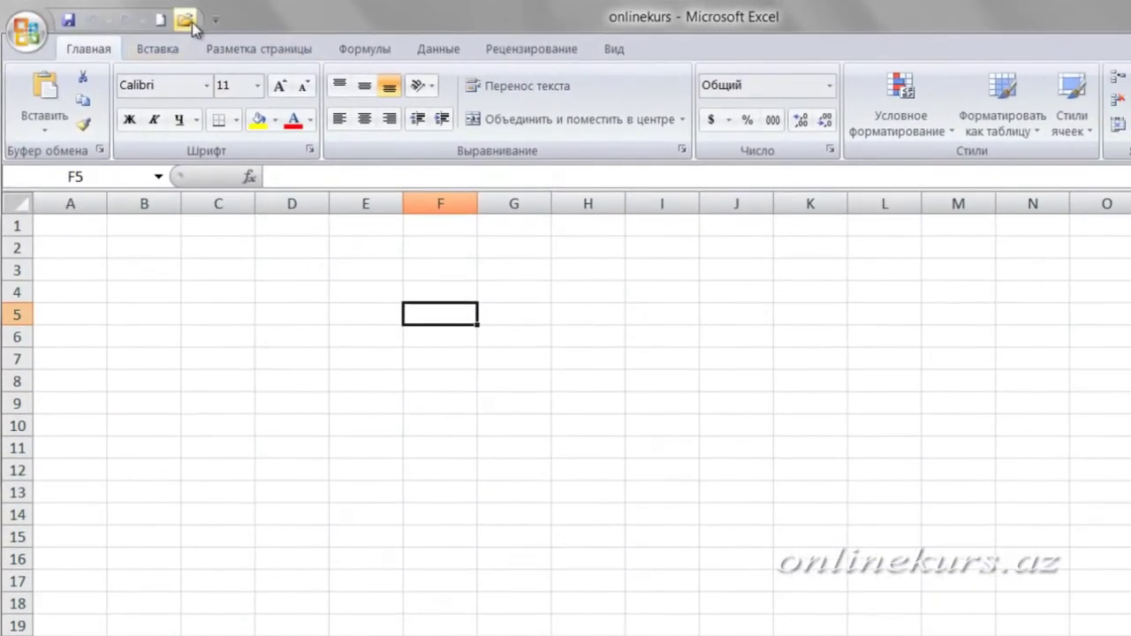
From the new quick-access Open icon, list all Desktop files, then cancel without opening anything.
{"action": "left_click", "coordinate": [185, 20]}
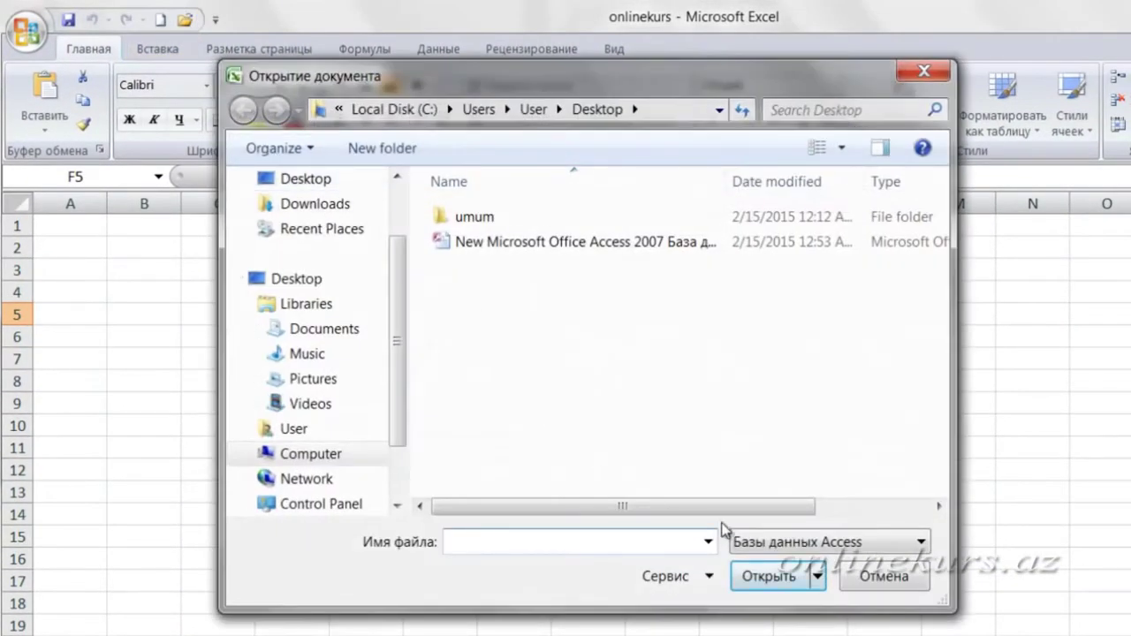
{"action": "left_click", "coordinate": [802, 543]}
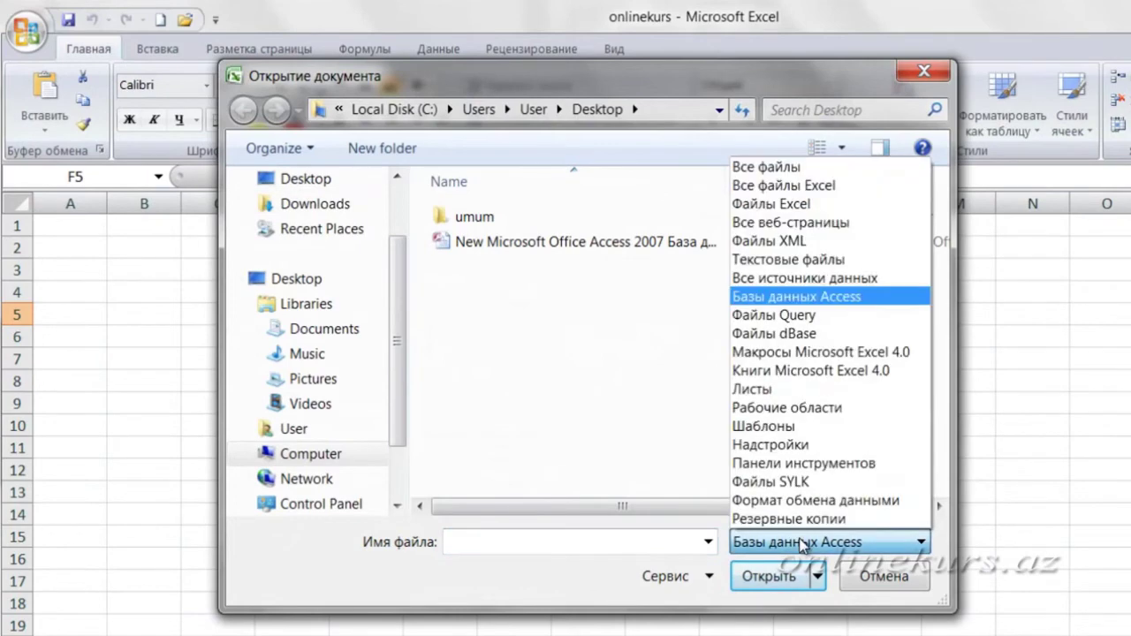
{"action": "left_click", "coordinate": [802, 173]}
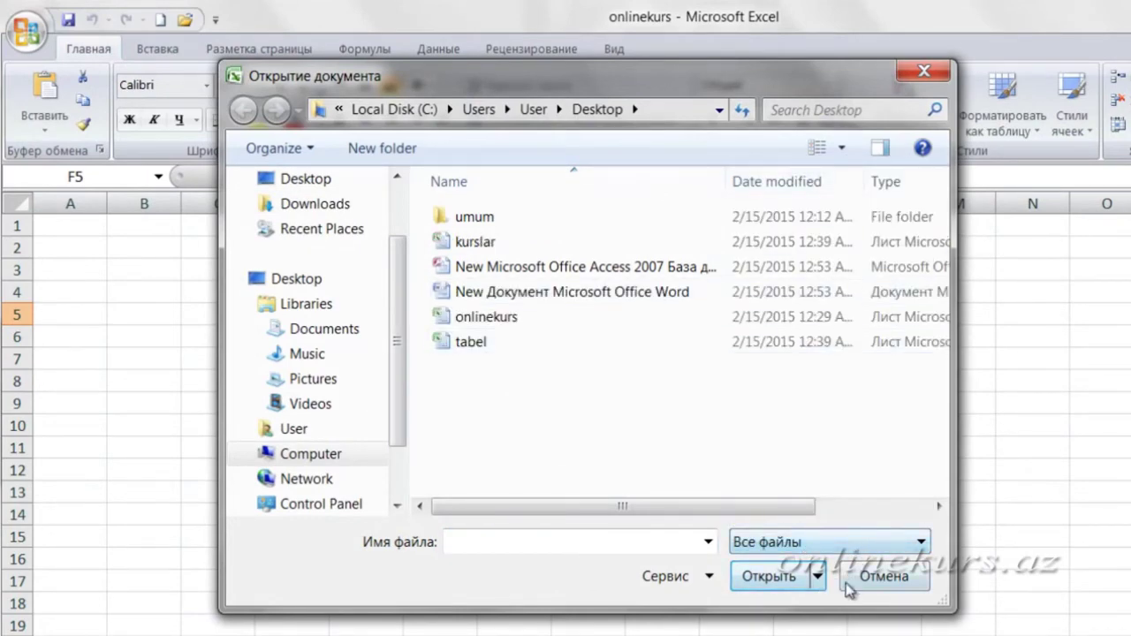
{"action": "left_click", "coordinate": [899, 587]}
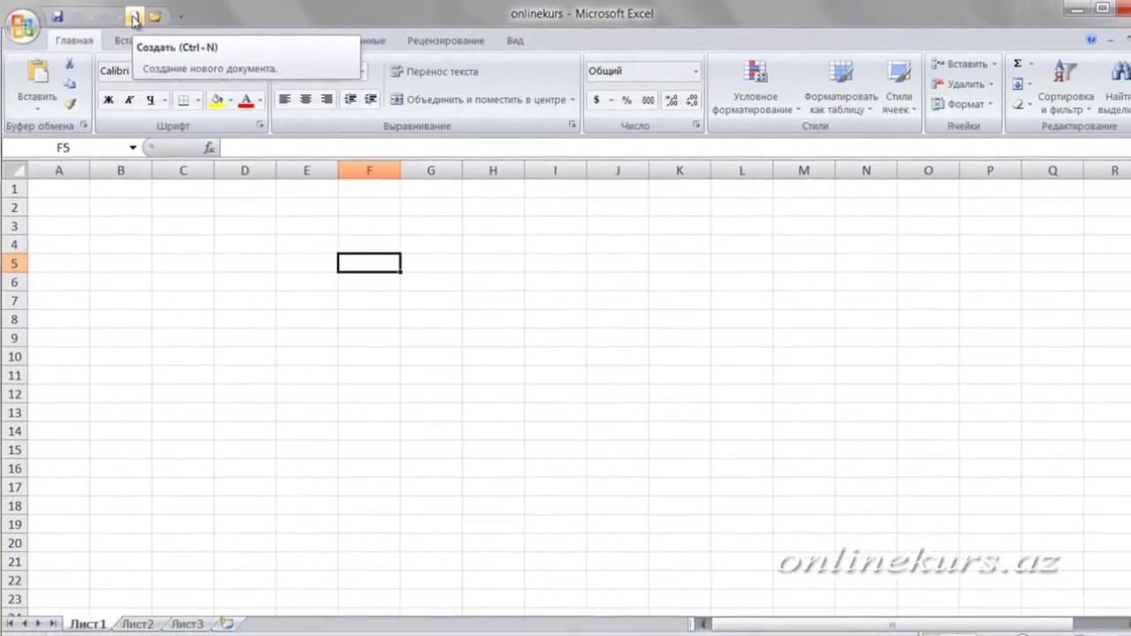
Create blank workbook Книга1 from the quick-access New icon, then close it.
{"action": "left_click", "coordinate": [153, 19]}
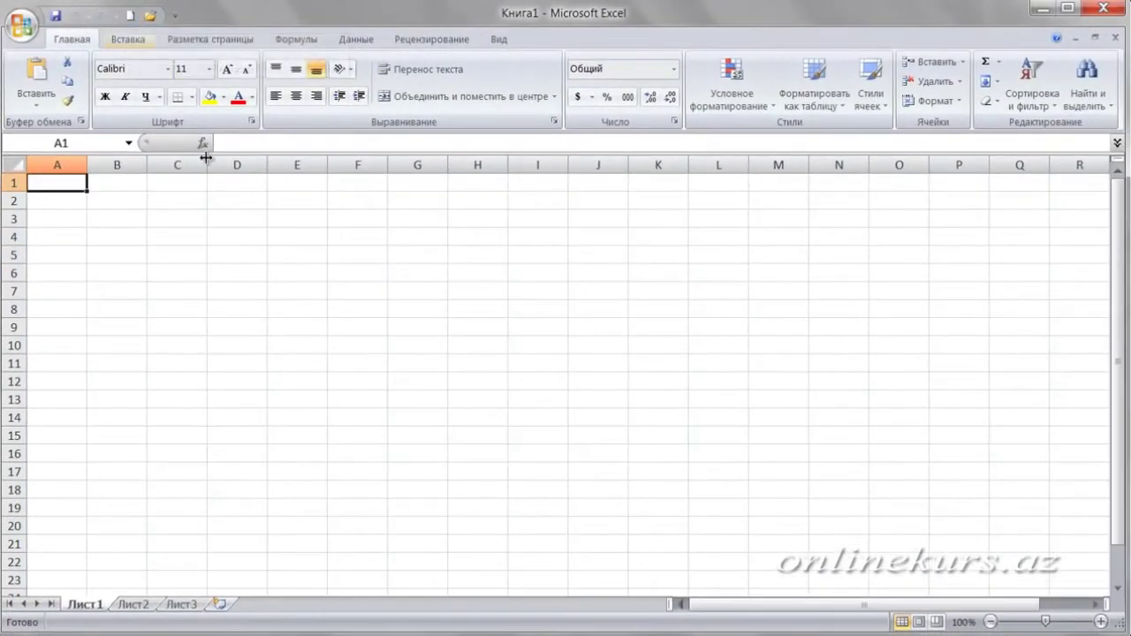
{"action": "mouse_move", "coordinate": [430, 632]}
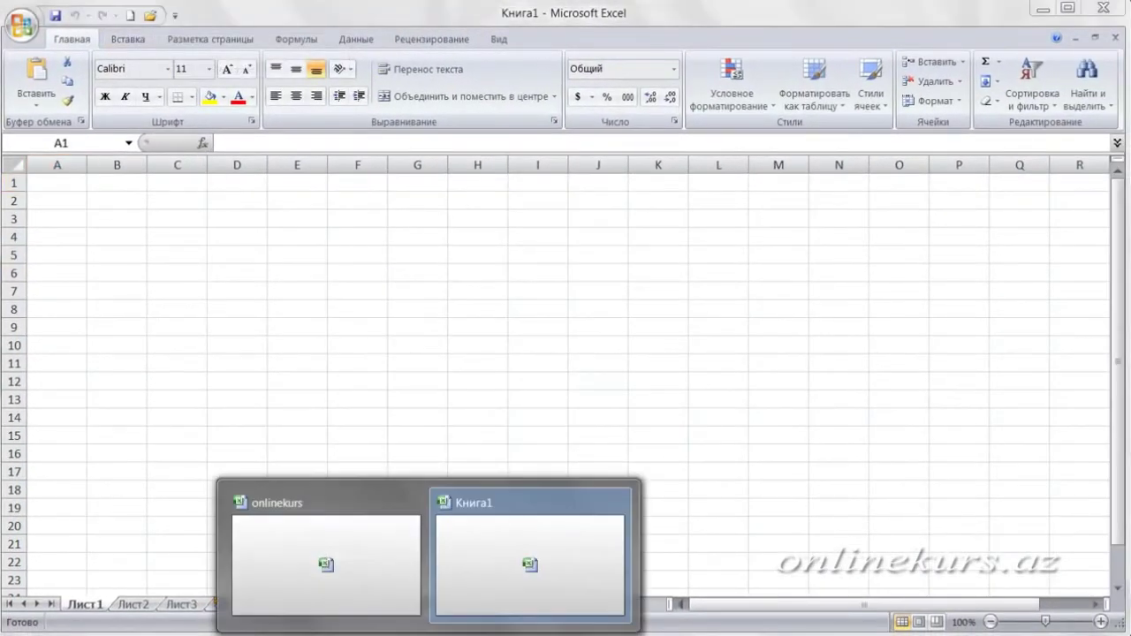
{"action": "left_click", "coordinate": [620, 501]}
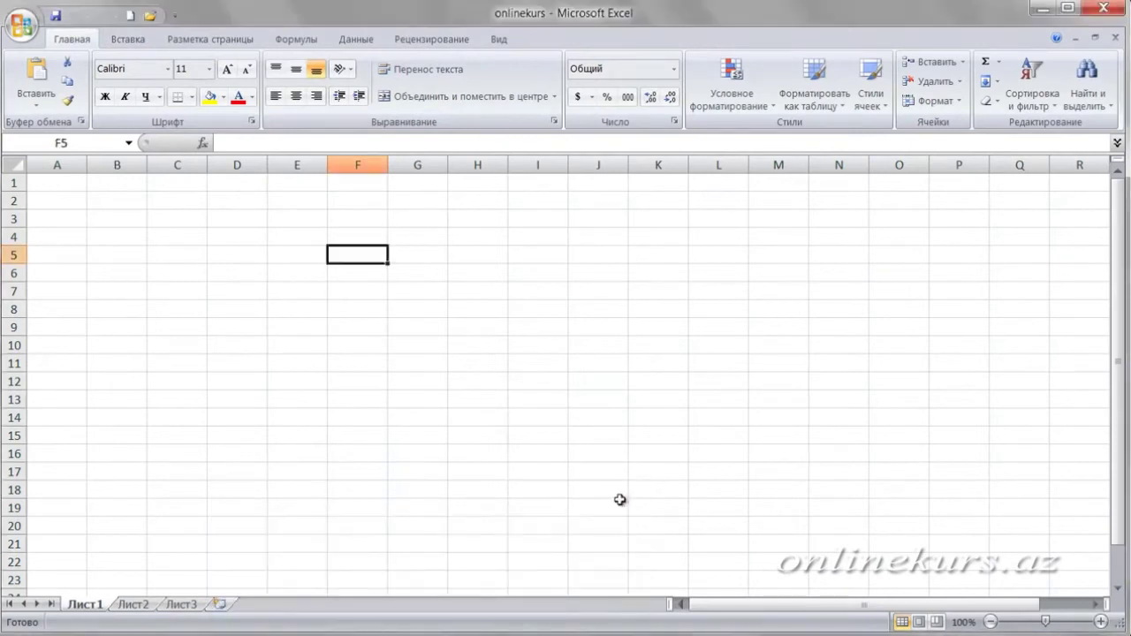
Select E5, create blank workbook Книга2 with Ctrl+N, and switch back to onlinekurs.
{"action": "left_click", "coordinate": [274, 253]}
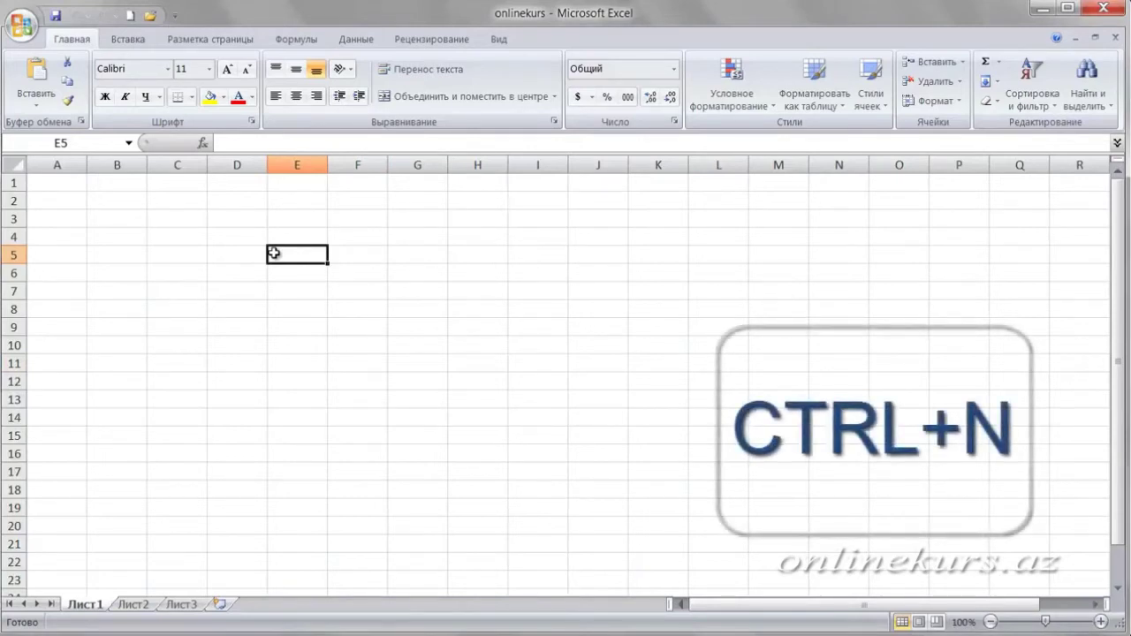
{"action": "key", "text": "ctrl+n"}
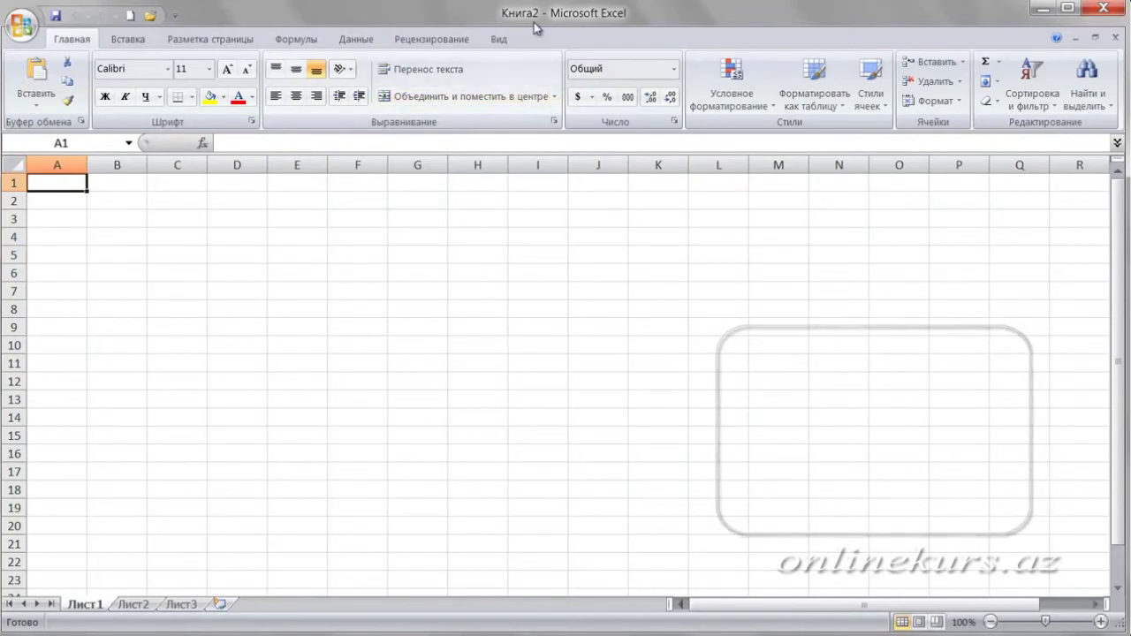
{"action": "key", "text": "ctrl+Tab"}
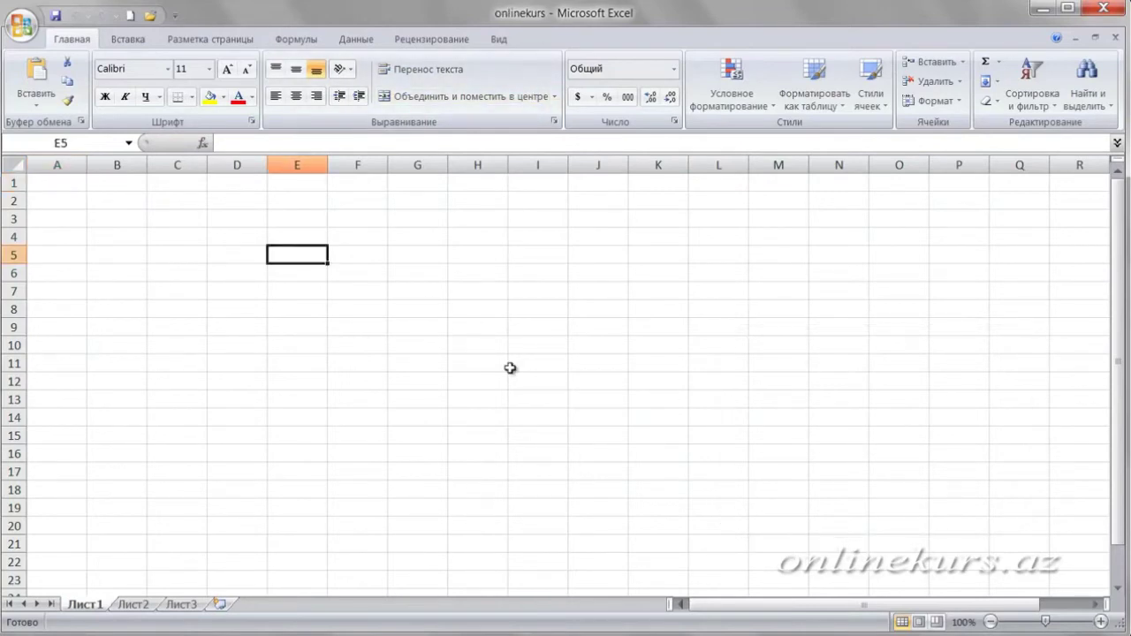
Create a third blank workbook, Книга3, from Новая книга via Создать.
{"action": "left_click", "coordinate": [24, 30]}
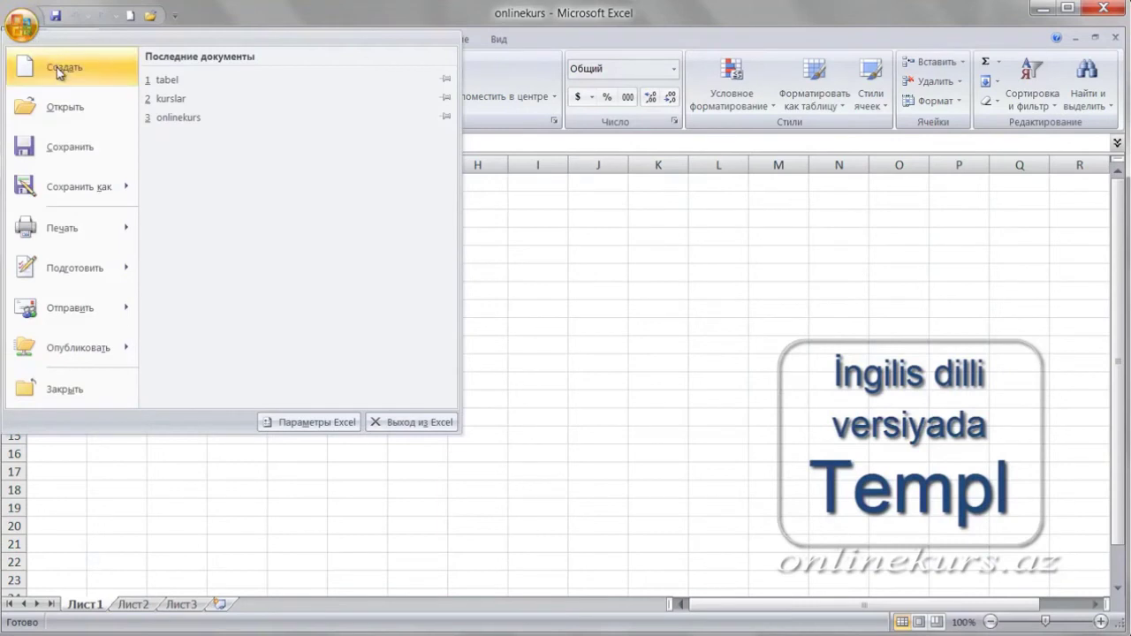
{"action": "left_click", "coordinate": [60, 69]}
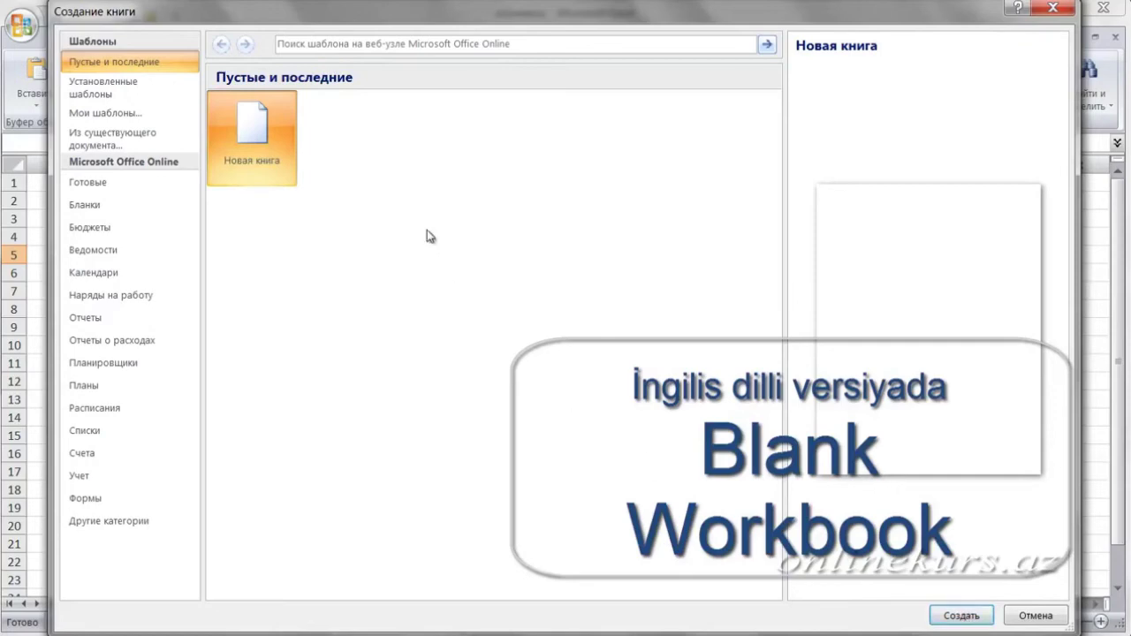
{"action": "double_click", "coordinate": [263, 137]}
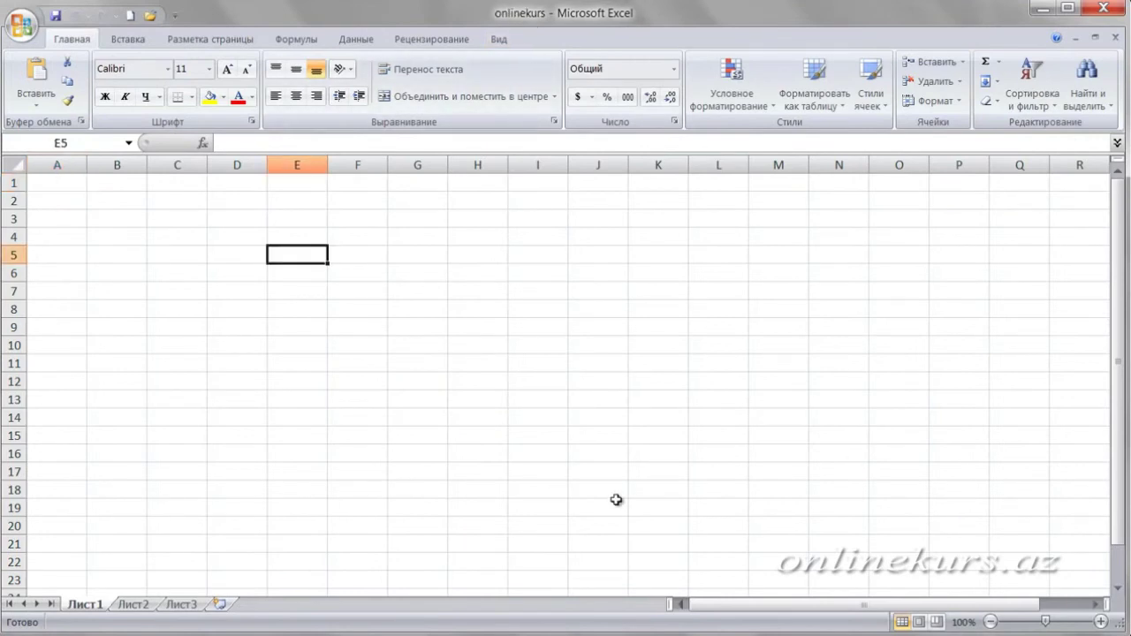
{"action": "left_click", "coordinate": [25, 32]}
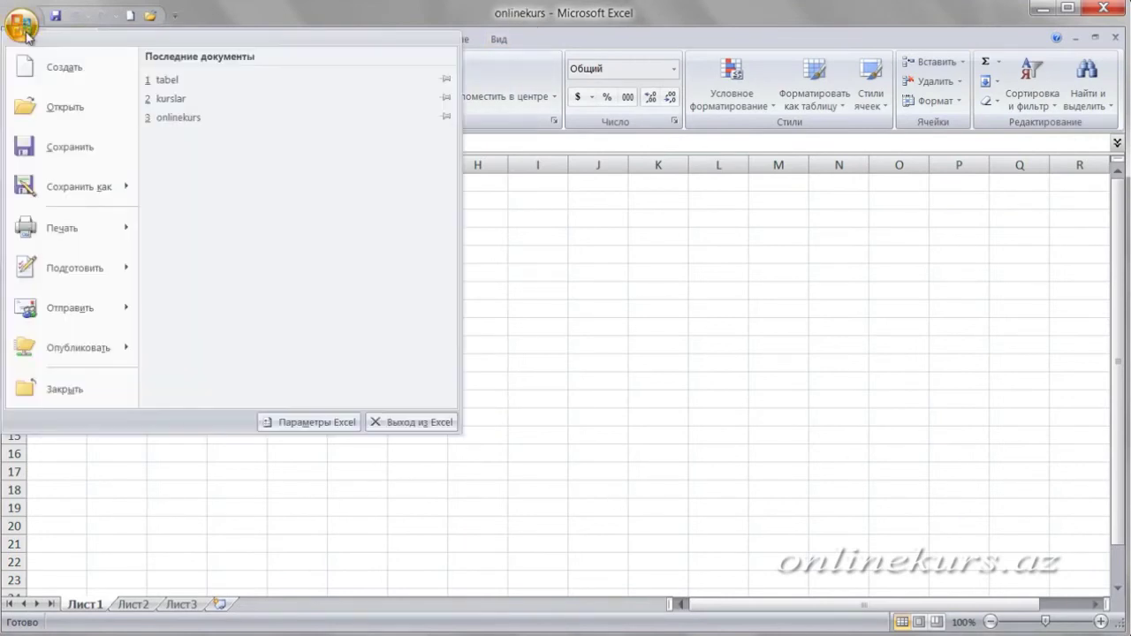
{"action": "left_click", "coordinate": [68, 71]}
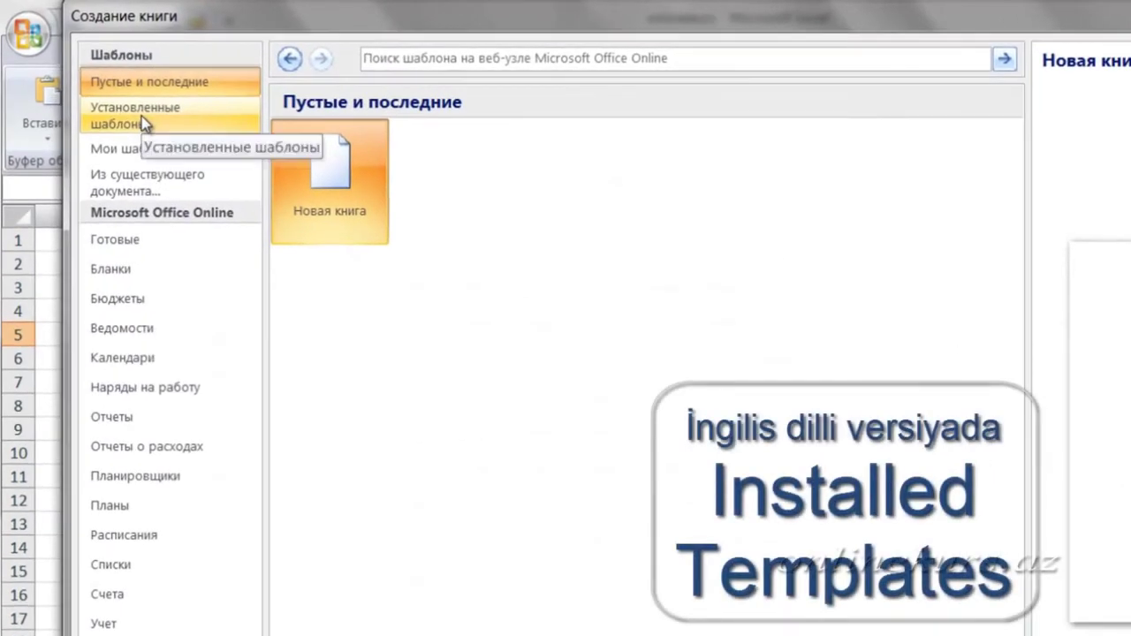
{"action": "left_click", "coordinate": [144, 122]}
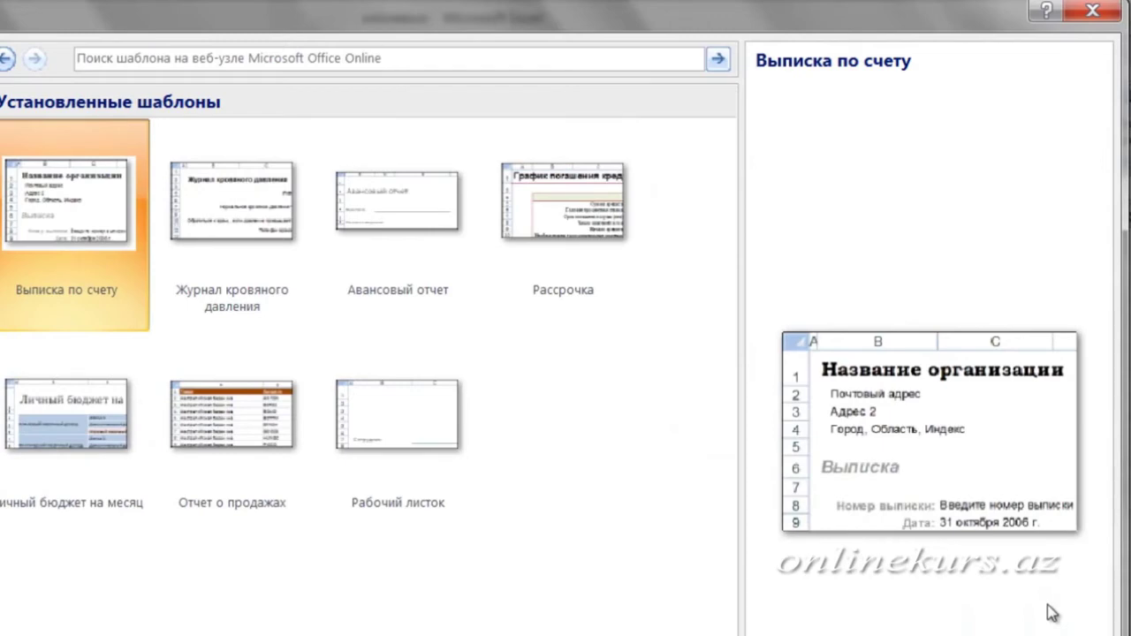
{"action": "left_click", "coordinate": [252, 245]}
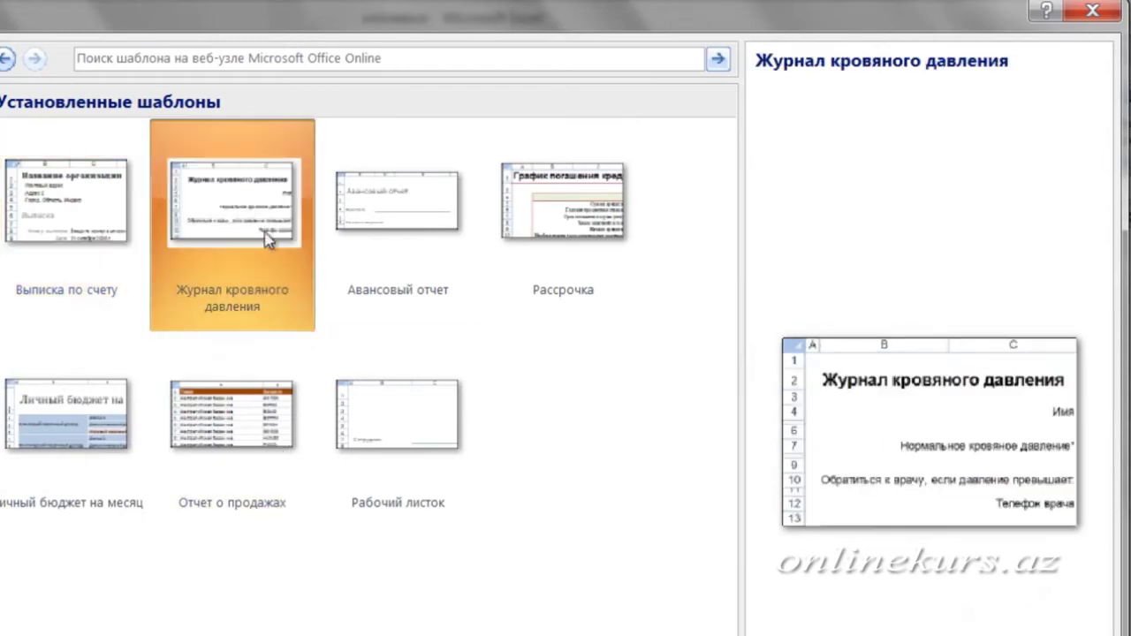
{"action": "left_click", "coordinate": [399, 222]}
{"action": "left_click", "coordinate": [289, 380]}
{"action": "left_click", "coordinate": [221, 331]}
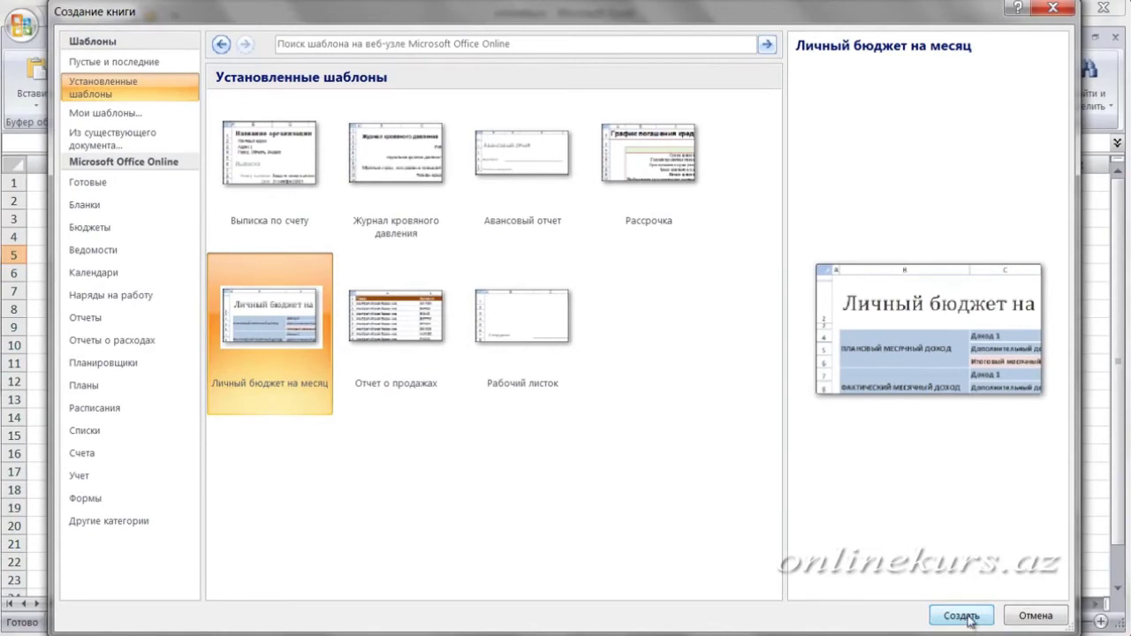
{"action": "double_click", "coordinate": [299, 332]}
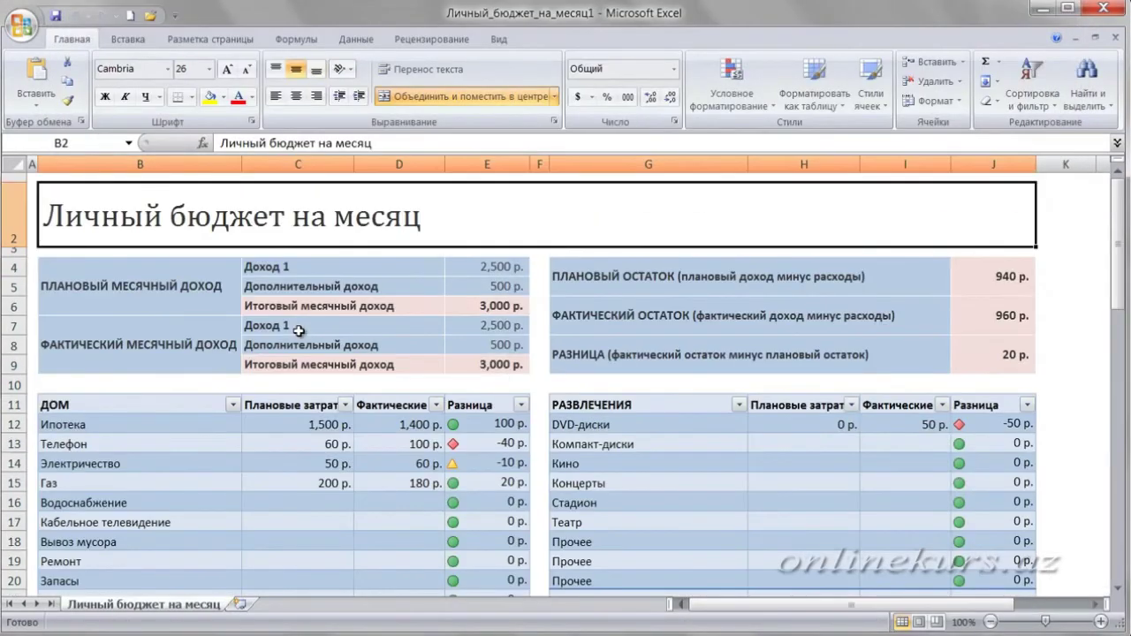
{"action": "scroll", "coordinate": [301, 305], "scroll_direction": "down", "scroll_amount": 4}
{"action": "scroll", "coordinate": [301, 305], "scroll_direction": "down", "scroll_amount": 6}
{"action": "scroll", "coordinate": [302, 307], "scroll_direction": "down", "scroll_amount": 7}
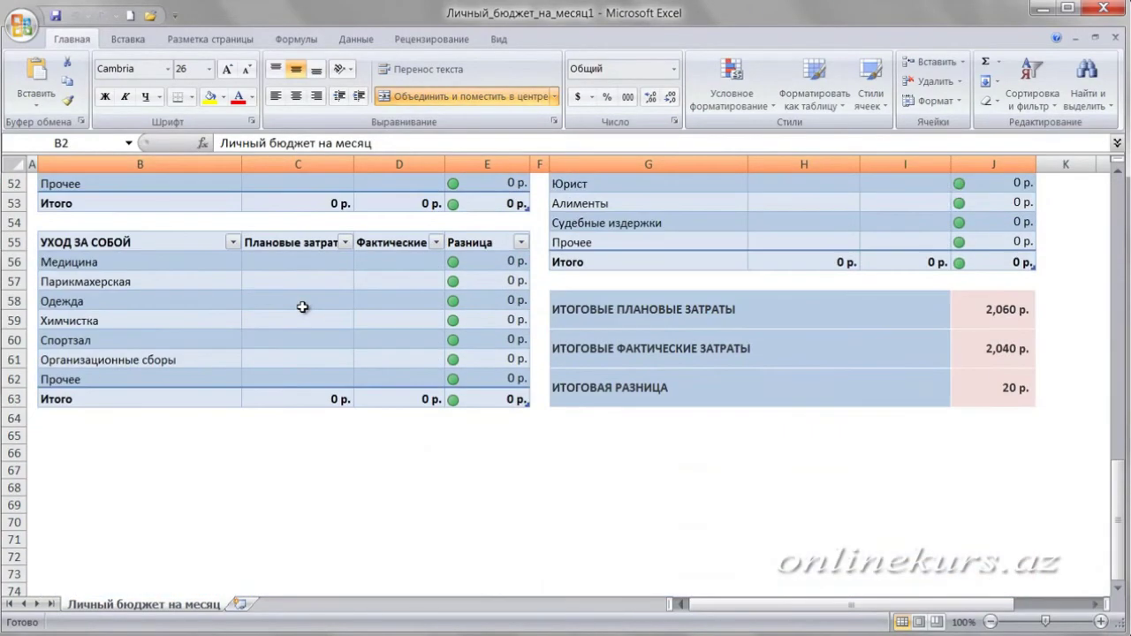
{"action": "scroll", "coordinate": [302, 306], "scroll_direction": "up", "scroll_amount": 17}
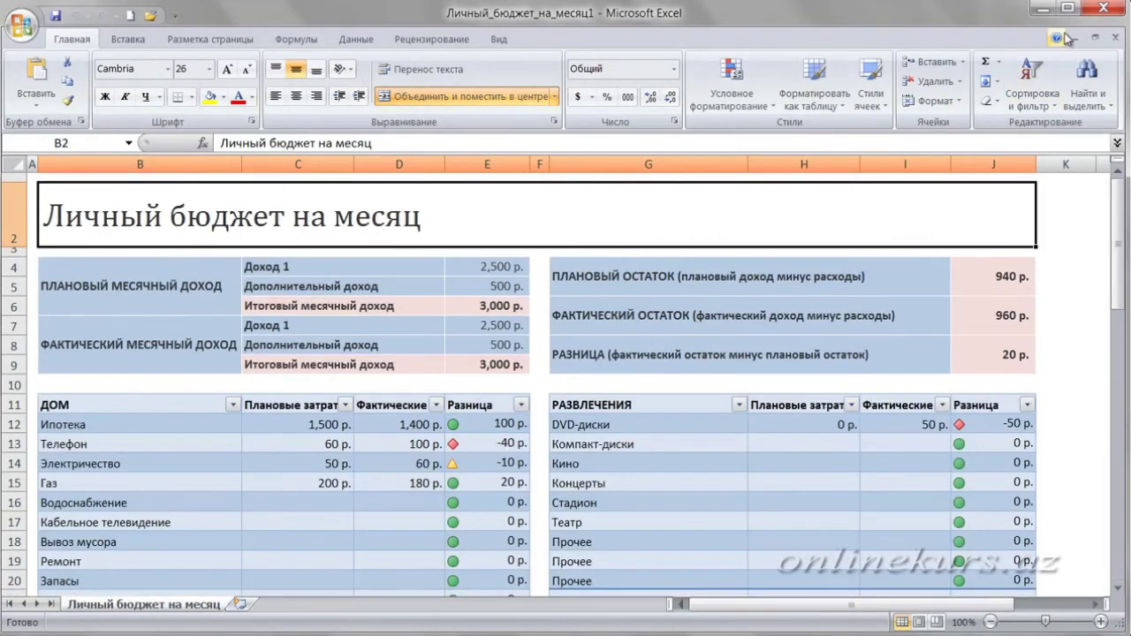
{"action": "left_click", "coordinate": [1115, 37]}
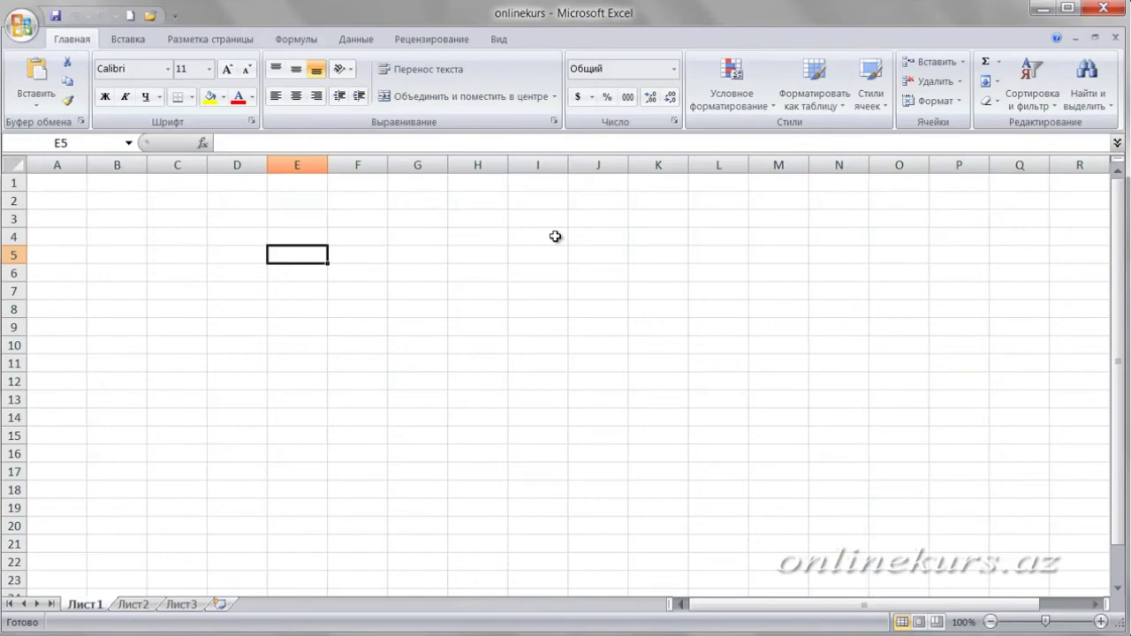
Reopen the Создание книги template gallery and browse its category list.
{"action": "left_click", "coordinate": [22, 27]}
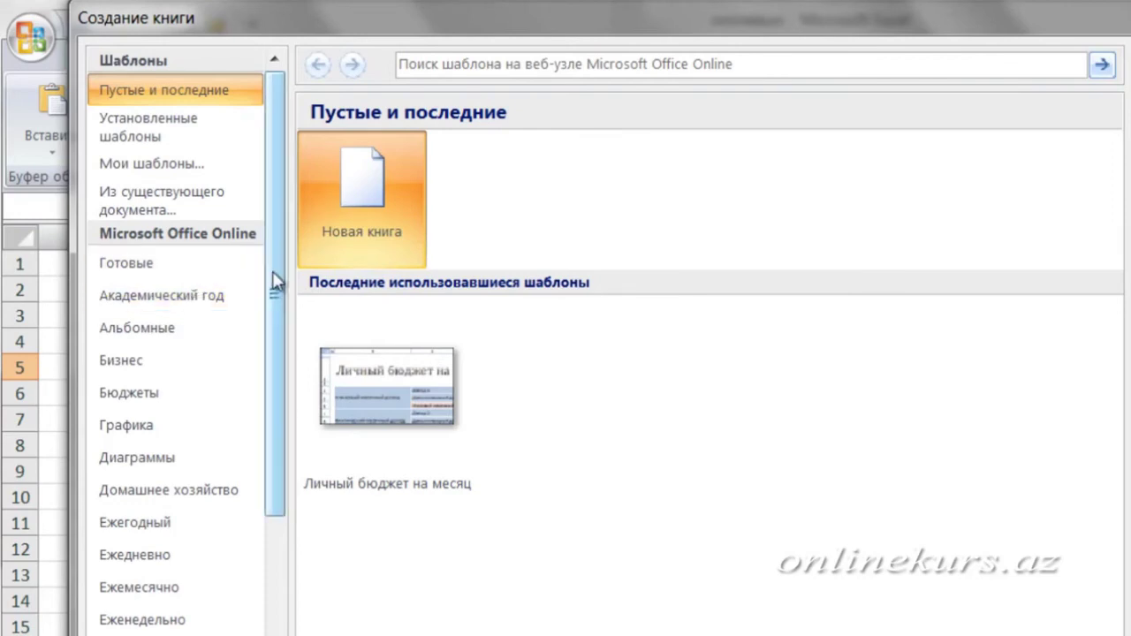
{"action": "mouse_move", "coordinate": [274, 281]}
{"action": "left_mouse_down"}
{"action": "mouse_move", "coordinate": [273, 607]}
{"action": "mouse_move", "coordinate": [304, 325]}
{"action": "left_mouse_up"}
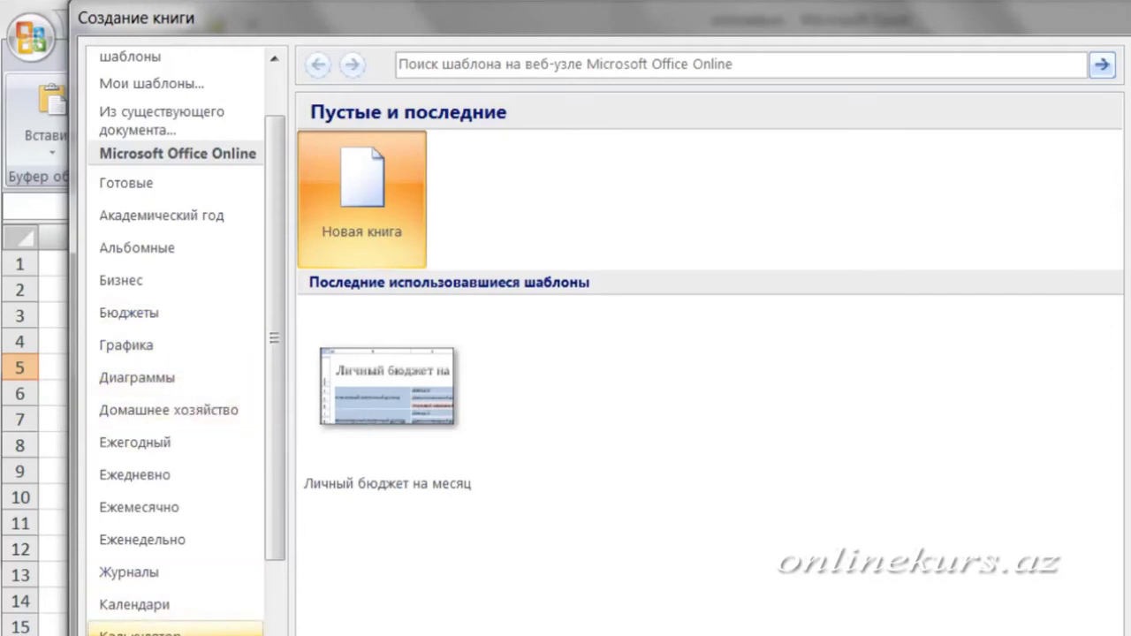
{"action": "scroll", "coordinate": [270, 495], "scroll_direction": "down", "scroll_amount": 1}
{"action": "scroll", "coordinate": [269, 495], "scroll_direction": "down", "scroll_amount": 5}
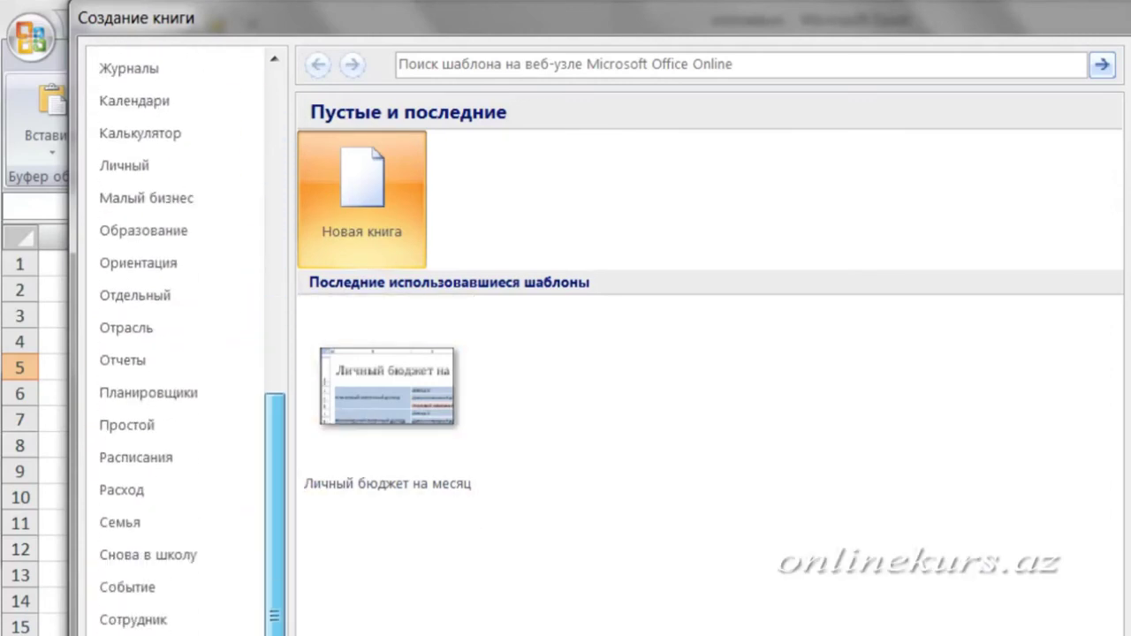
{"action": "scroll", "coordinate": [283, 460], "scroll_direction": "up", "scroll_amount": 6}
{"action": "scroll", "coordinate": [246, 362], "scroll_direction": "up", "scroll_amount": 2}
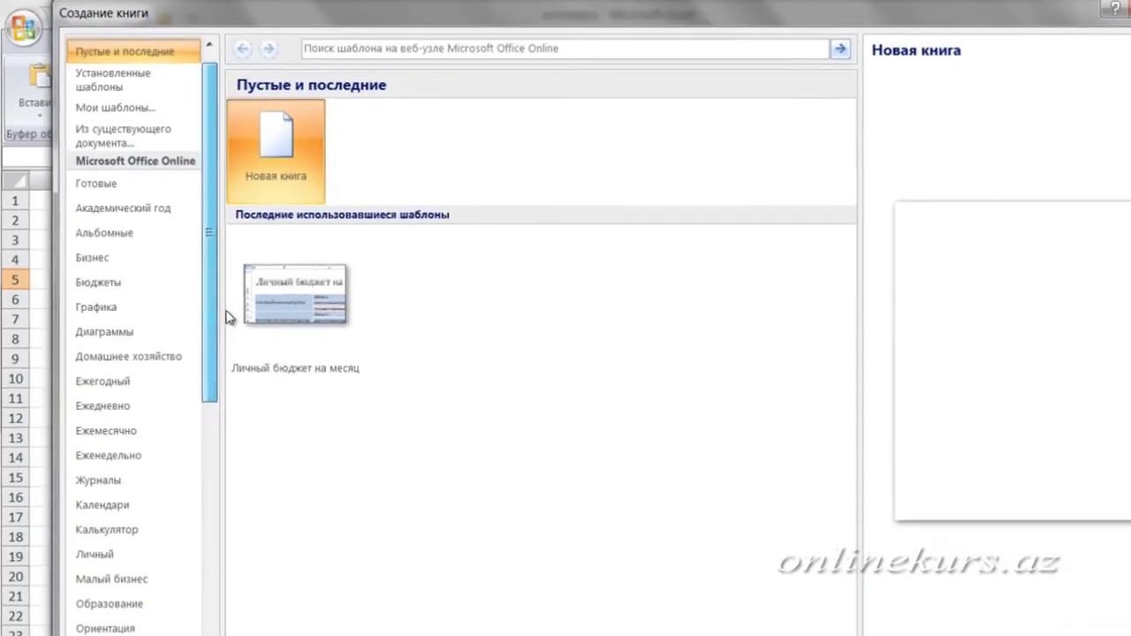
Download the Альбомные template Расписание пятидневного мероприятия as workbook TrainingSchedule1.
{"action": "left_click", "coordinate": [137, 221]}
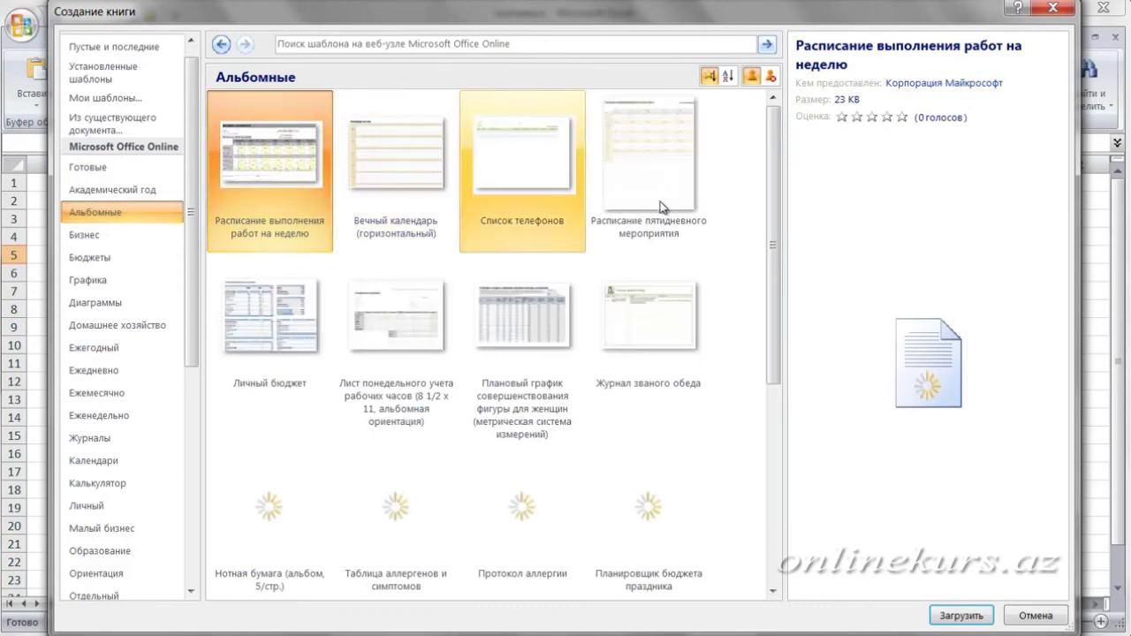
{"action": "mouse_move", "coordinate": [774, 216]}
{"action": "left_mouse_down"}
{"action": "mouse_move", "coordinate": [767, 423]}
{"action": "mouse_move", "coordinate": [766, 199]}
{"action": "left_mouse_up"}
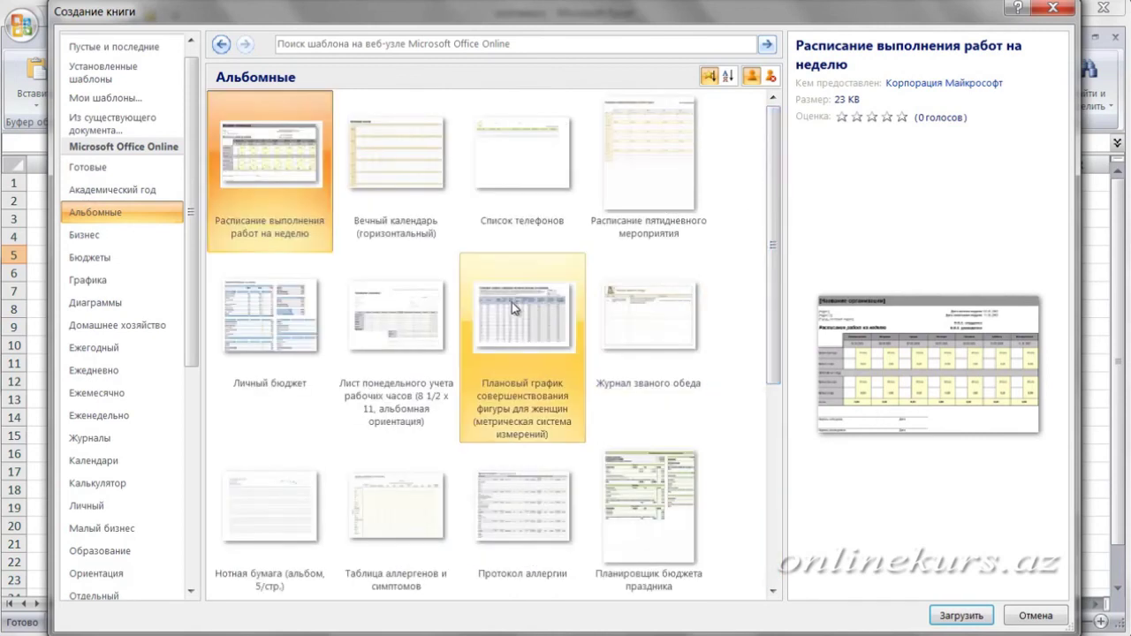
{"action": "left_click", "coordinate": [530, 234]}
{"action": "left_click", "coordinate": [672, 172]}
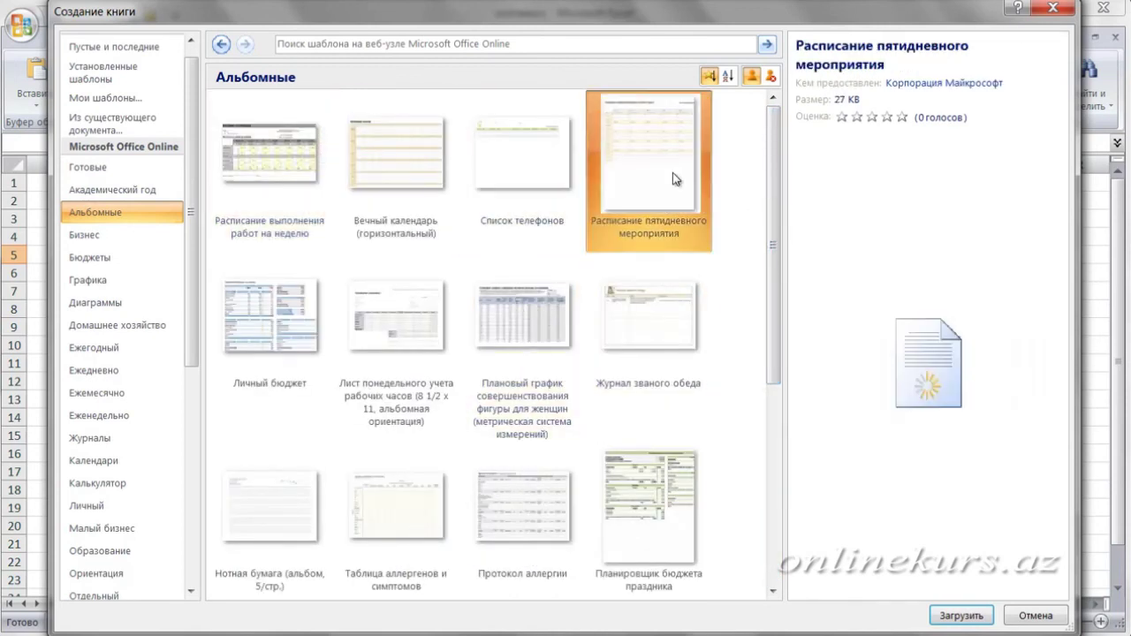
{"action": "left_click", "coordinate": [961, 619]}
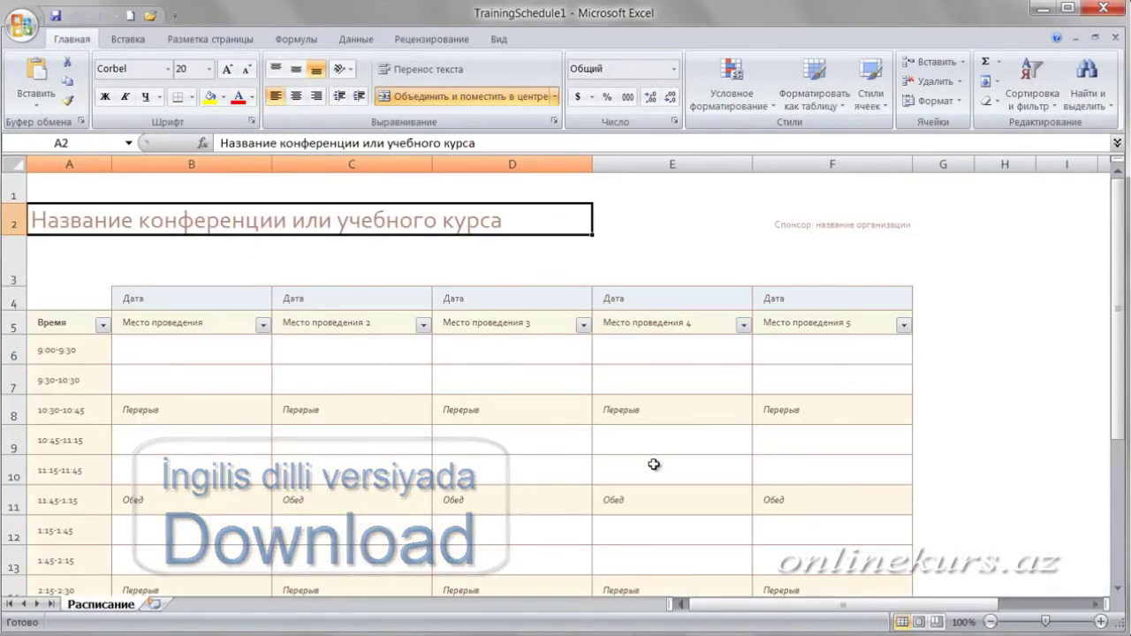
{"action": "scroll", "coordinate": [654, 464], "scroll_direction": "down", "scroll_amount": 6}
{"action": "scroll", "coordinate": [654, 465], "scroll_direction": "up", "scroll_amount": 6}
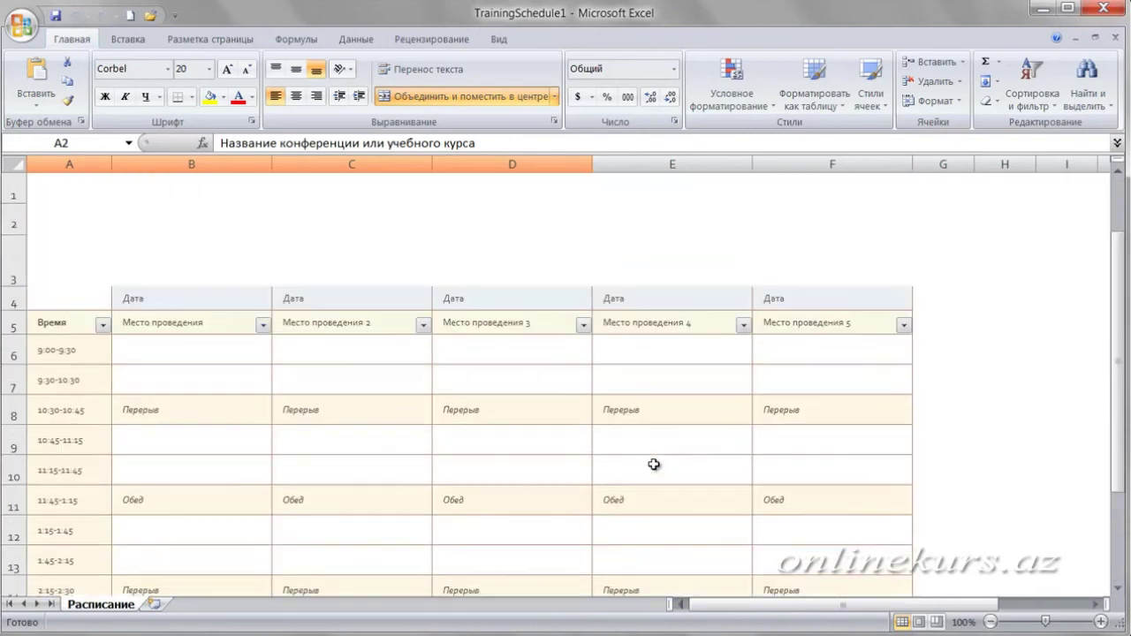
{"action": "scroll", "coordinate": [654, 465], "scroll_direction": "down", "scroll_amount": 5}
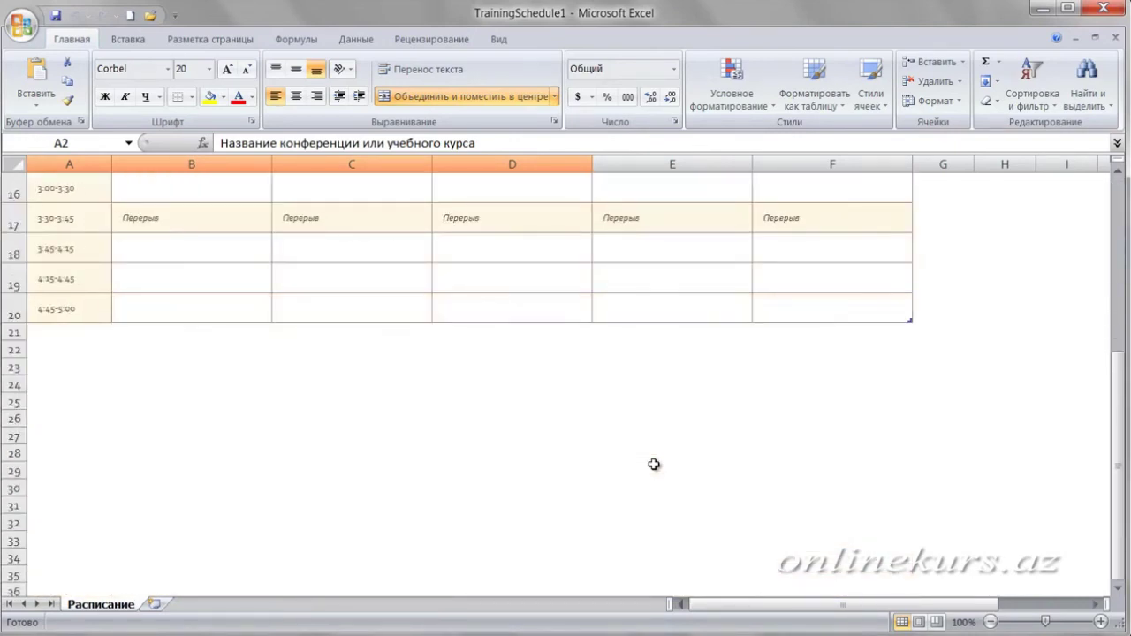